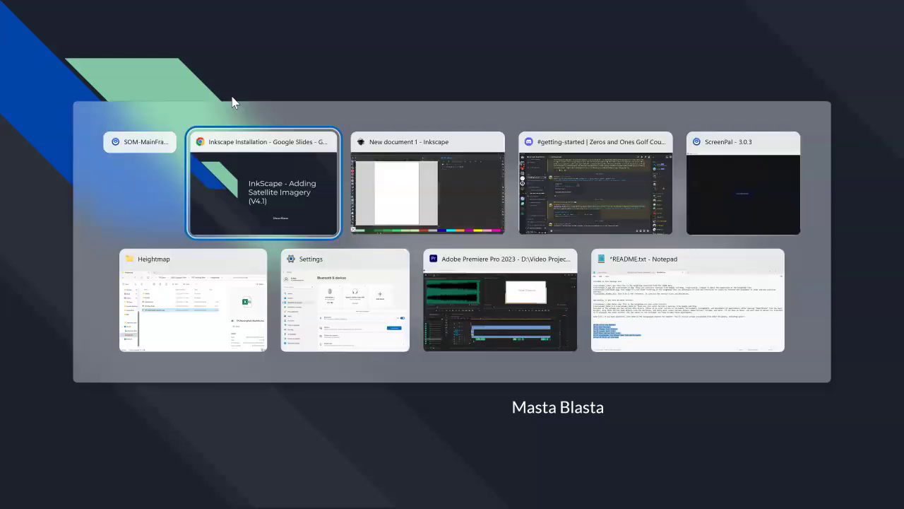
pyautogui.hotkey('alt', 'Tab')
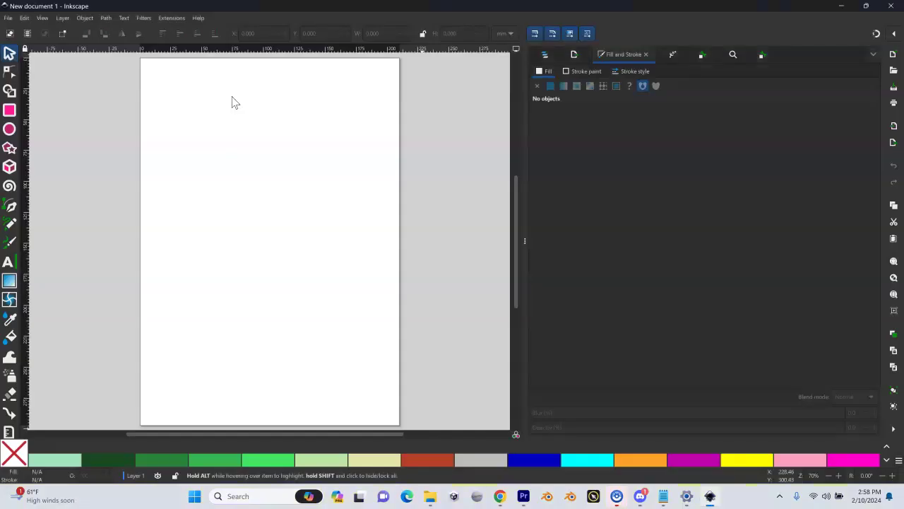
# Switch to the Inkscape window and show the Layers and Objects panel listing Layer 1
pyautogui.click(176, 56)
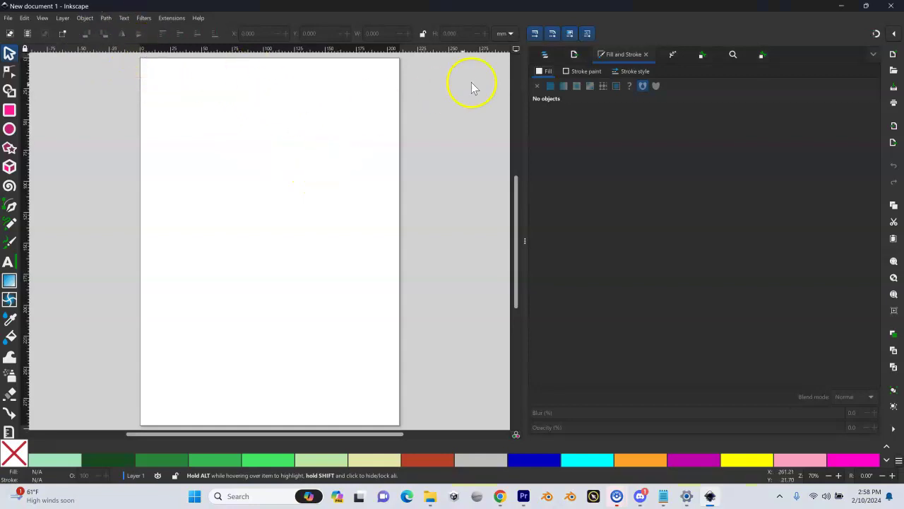
pyautogui.click(544, 55)
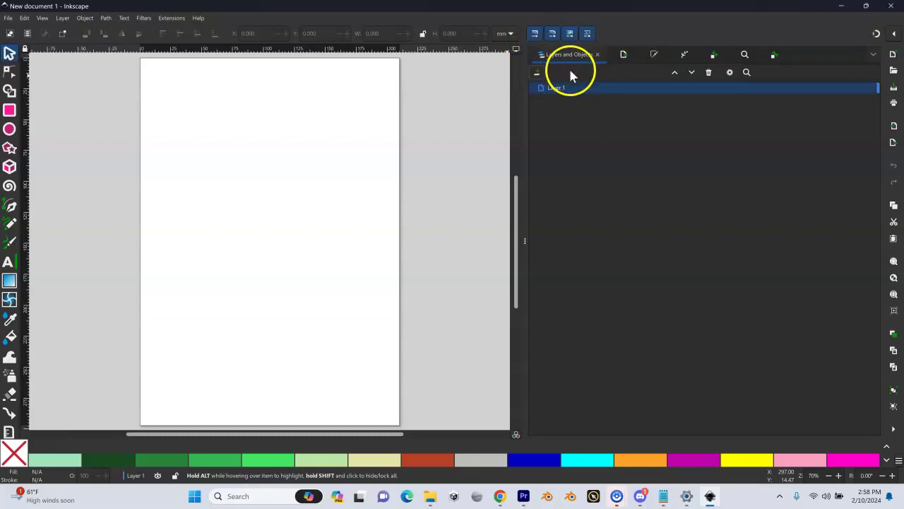
# Bring up the file-open dialog and browse up to the Data (D:) drive, then into OPCD Projects
pyautogui.click(9, 19)
pyautogui.click(28, 63)
pyautogui.press('Escape')
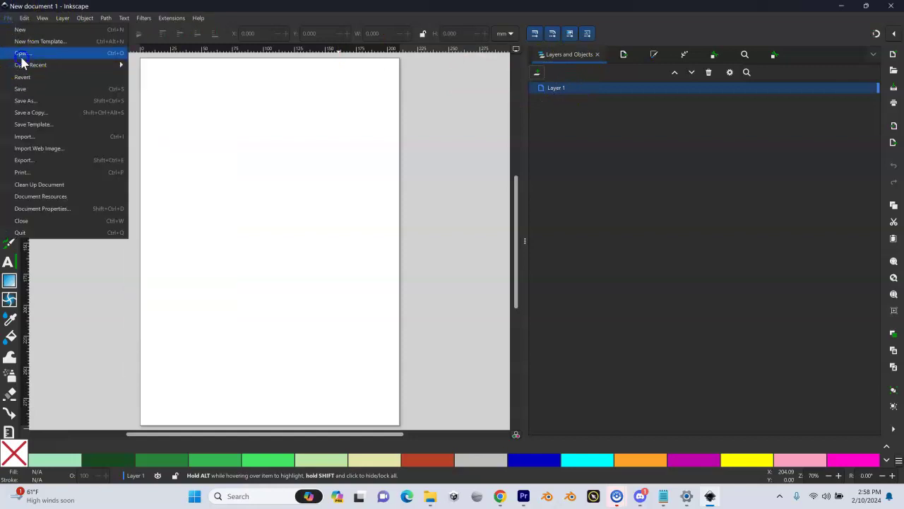
pyautogui.press('Escape')
pyautogui.hotkey('ctrl', 'o')
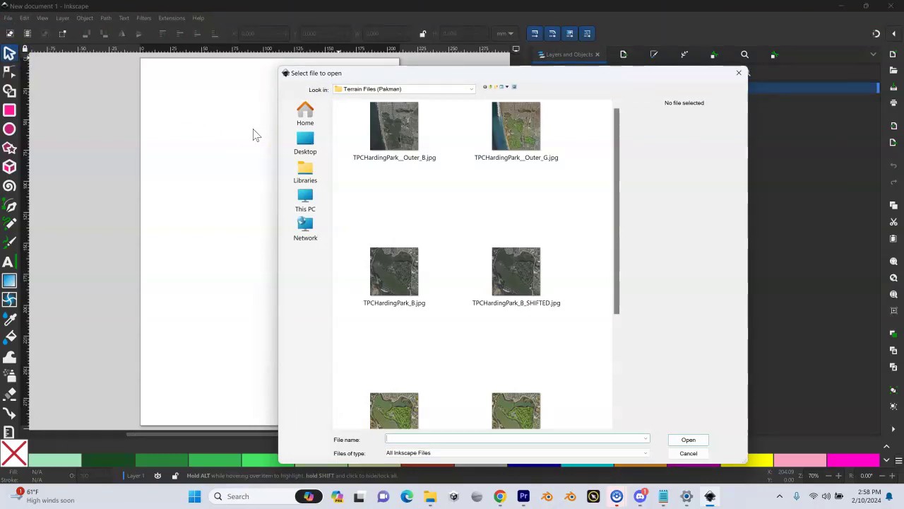
pyautogui.click(491, 89)
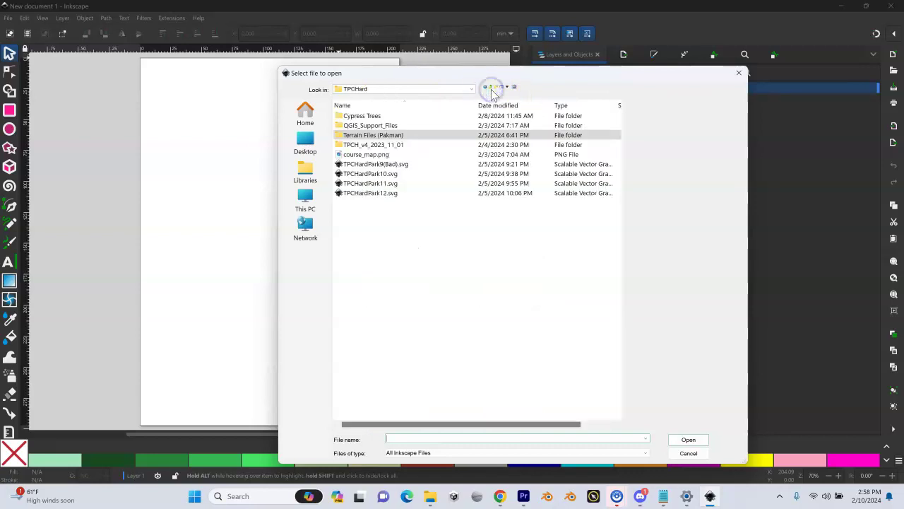
pyautogui.click(493, 90)
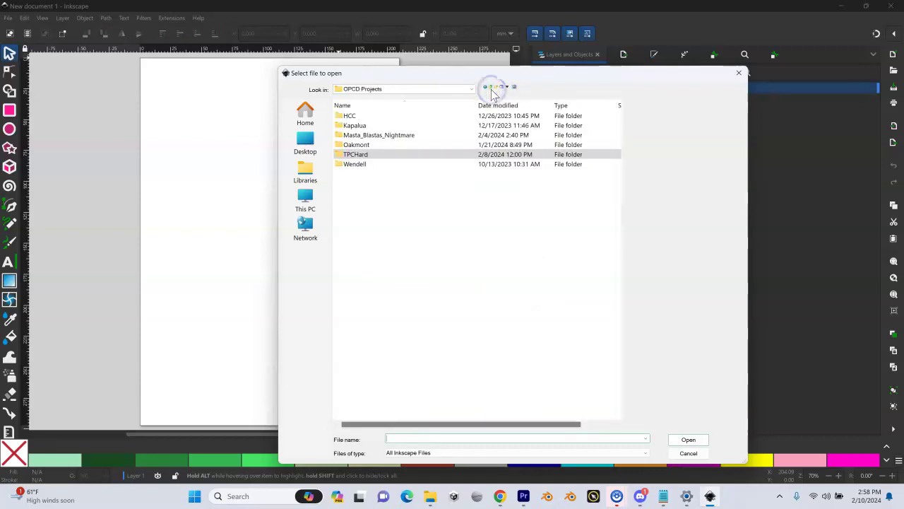
pyautogui.click(493, 89)
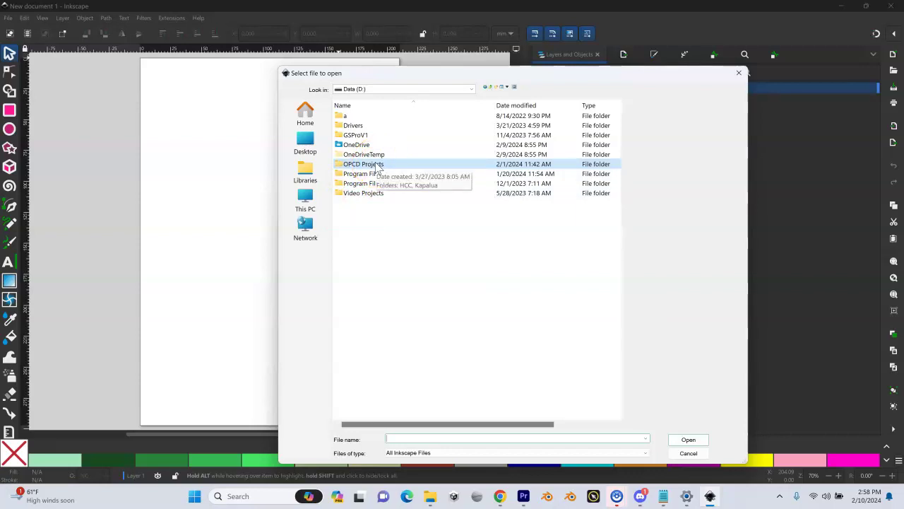
pyautogui.doubleClick(378, 165)
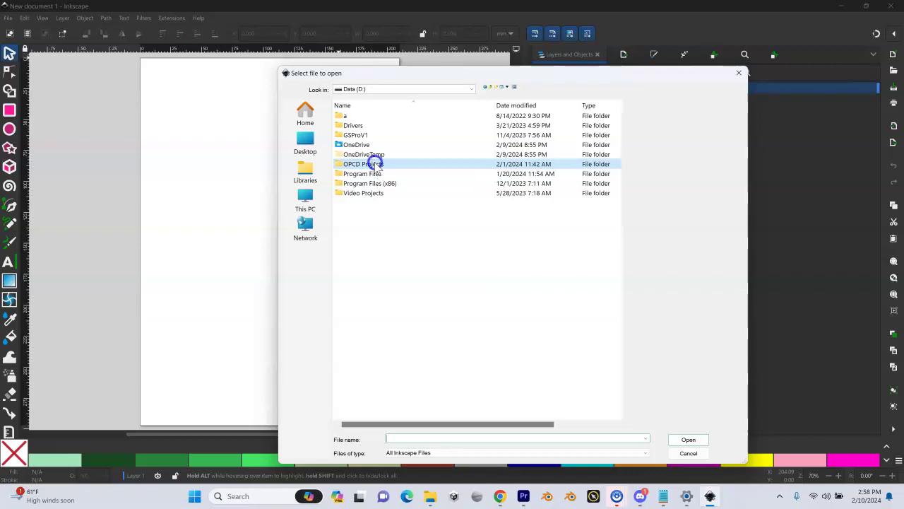
pyautogui.doubleClick(369, 146)
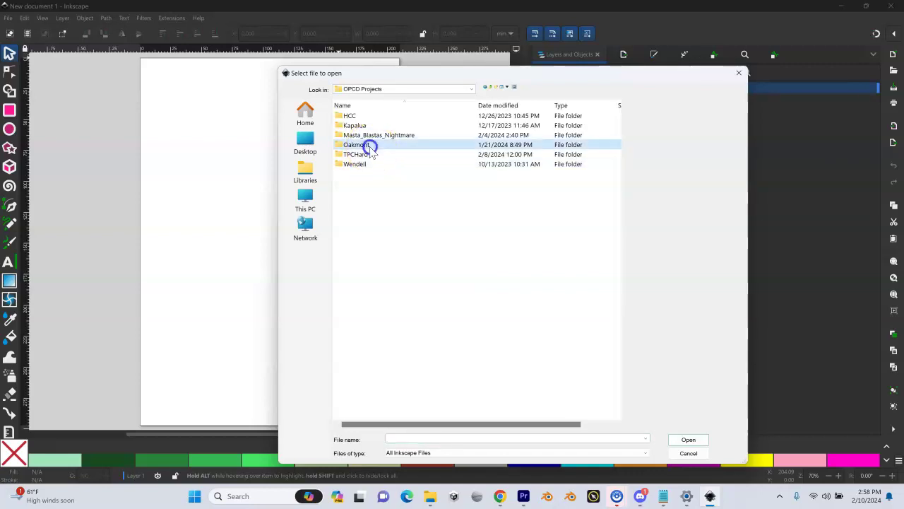
# Browse into TPCHard > QGIS_Support_Files > TPC Harding Park > Overlays
pyautogui.click(491, 86)
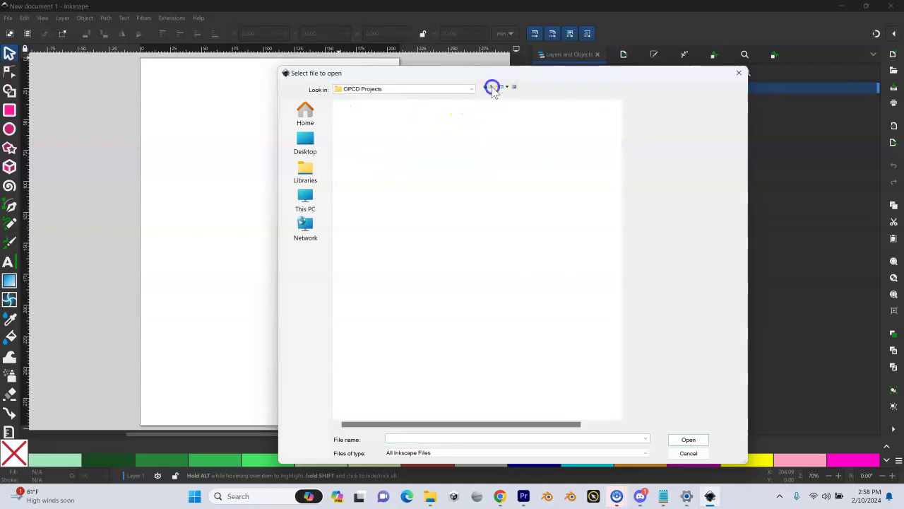
pyautogui.click(360, 154)
pyautogui.doubleClick(360, 154)
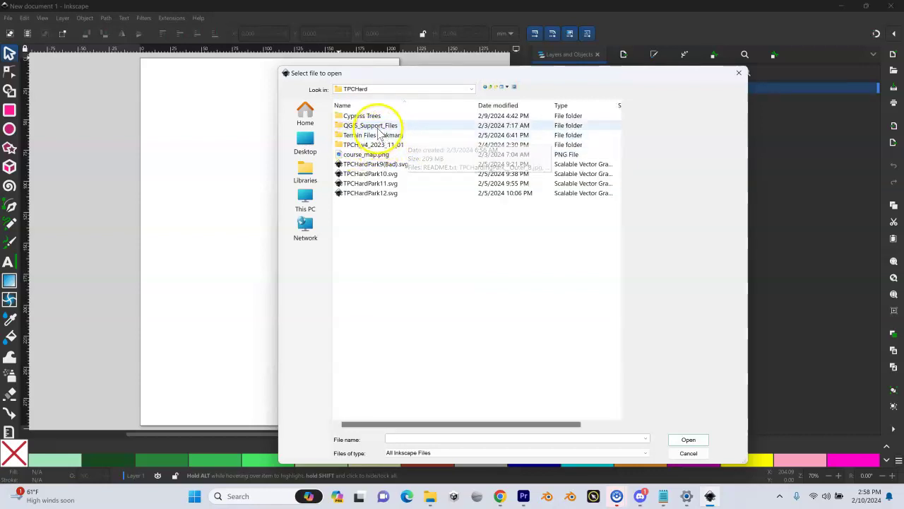
pyautogui.doubleClick(378, 127)
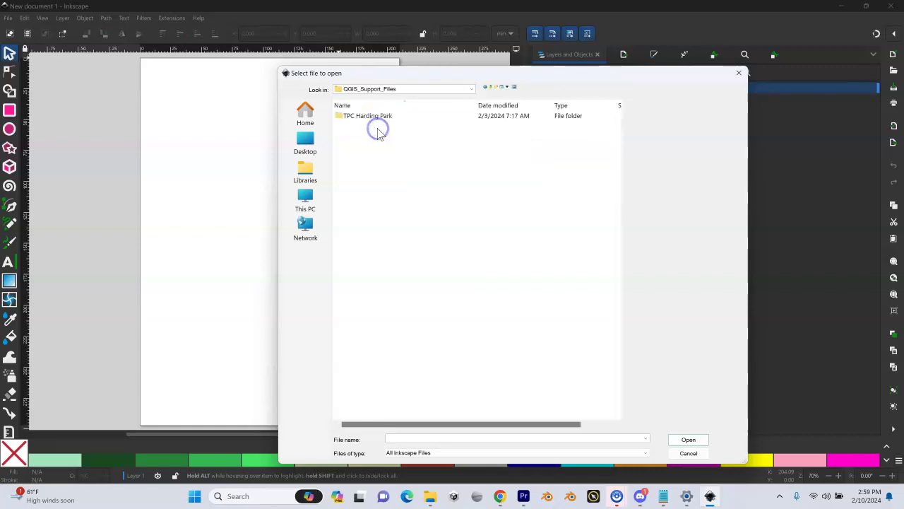
pyautogui.doubleClick(368, 117)
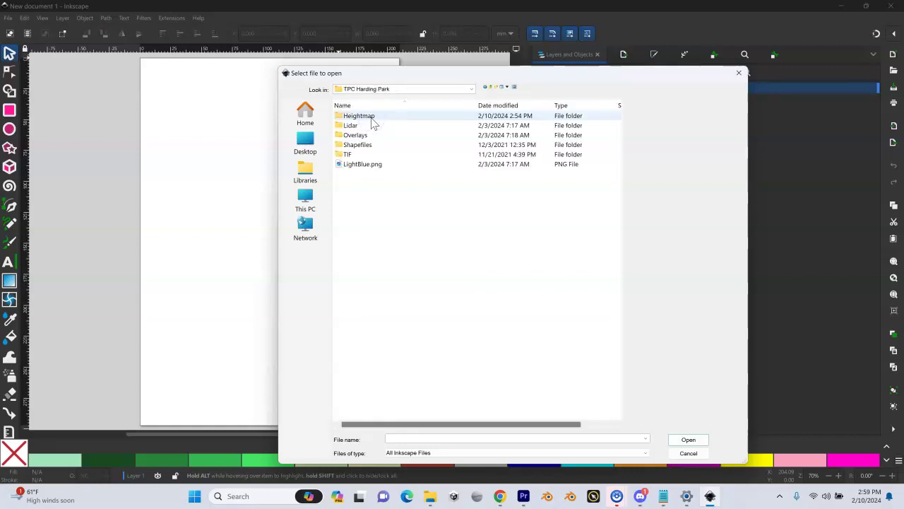
pyautogui.doubleClick(355, 136)
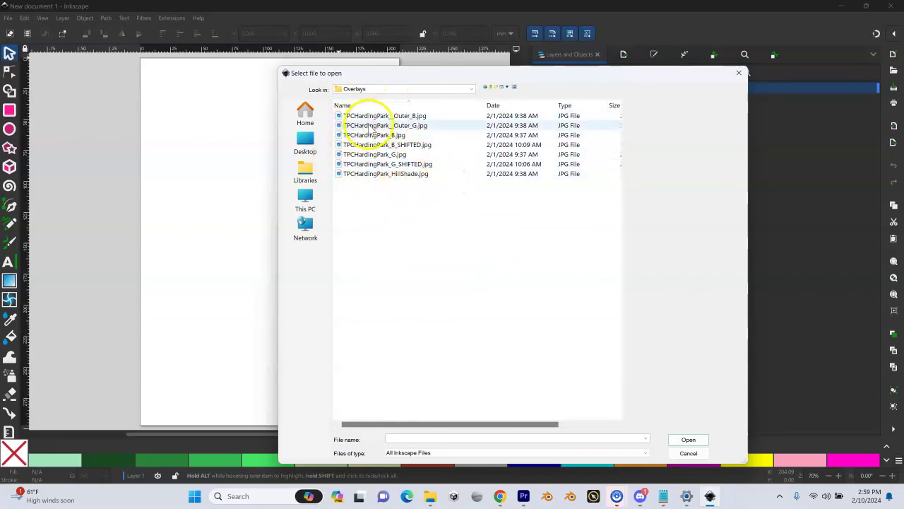
# Back out to OPCD Projects, then go into TPCHard > TPCH_v4_2023_11_01 and select Assets
pyautogui.click(492, 87)
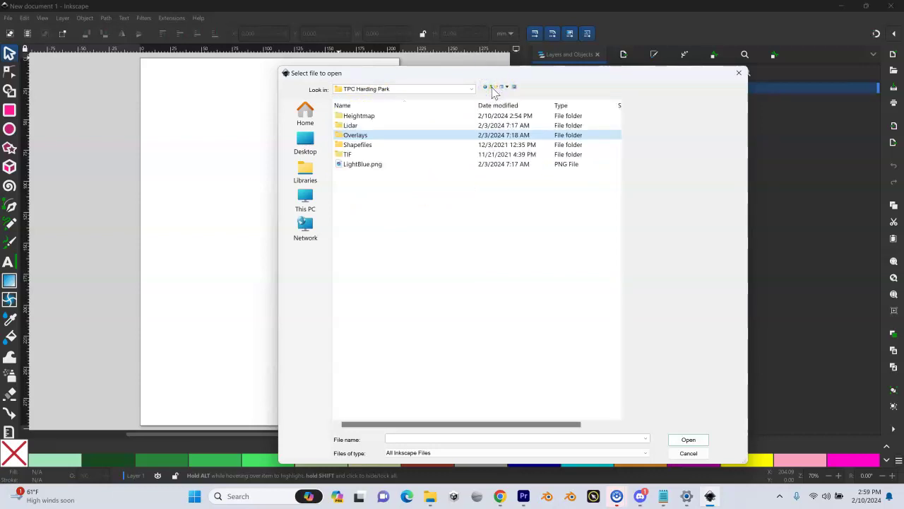
pyautogui.click(492, 87)
pyautogui.click(493, 87)
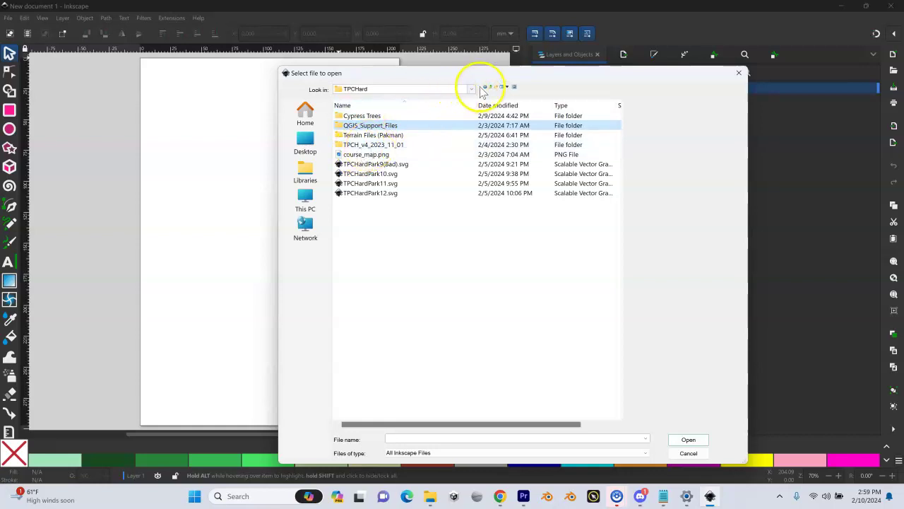
pyautogui.click(492, 86)
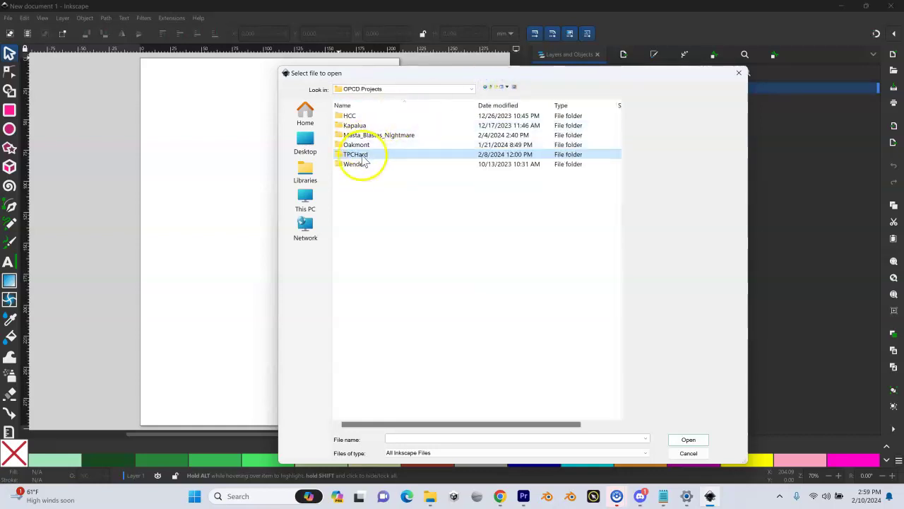
pyautogui.doubleClick(357, 155)
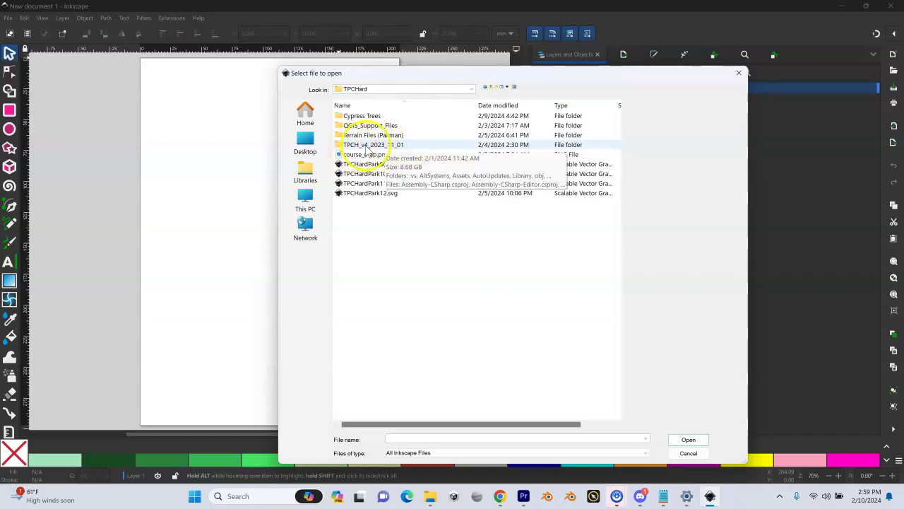
pyautogui.doubleClick(365, 145)
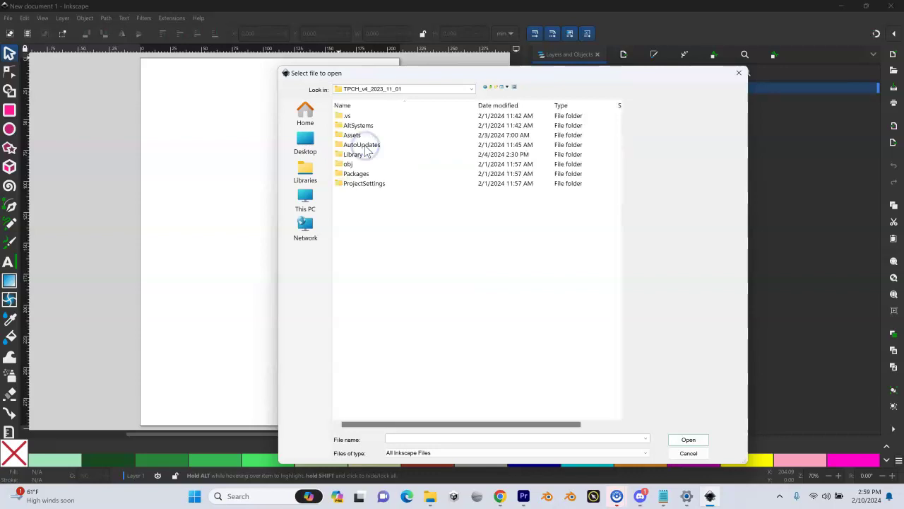
pyautogui.click(357, 139)
# In Assets > Terrain Backup, list files in Details view and choose TPCHardingPark_B_SHIFTED.jpg
pyautogui.doubleClick(357, 139)
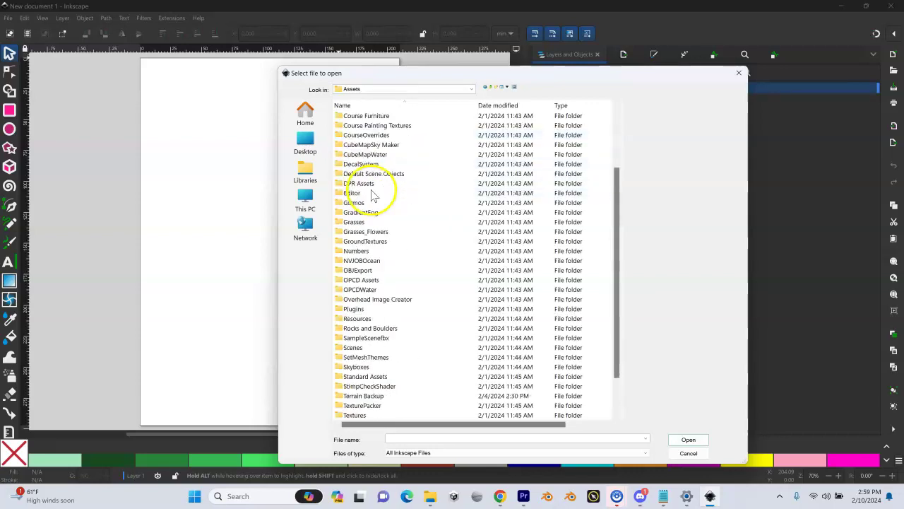
pyautogui.scroll(-3, 373, 212)
pyautogui.doubleClick(365, 346)
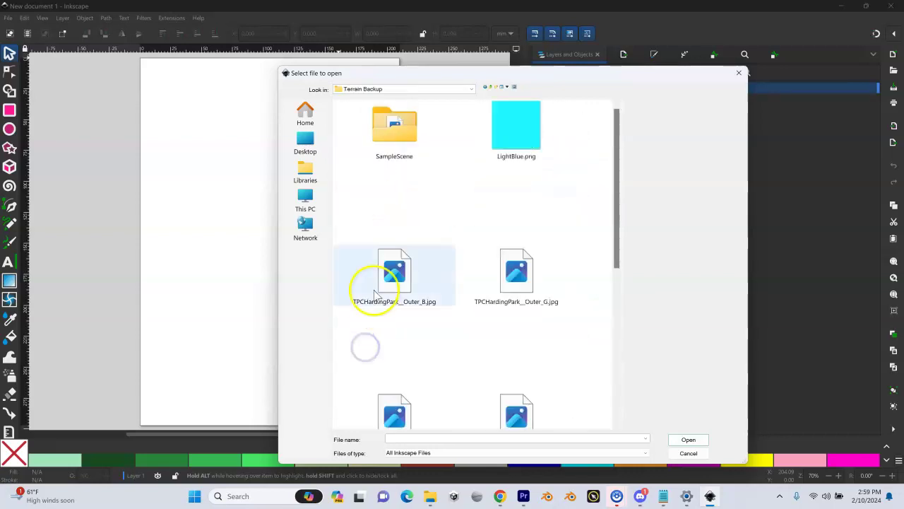
pyautogui.click(506, 86)
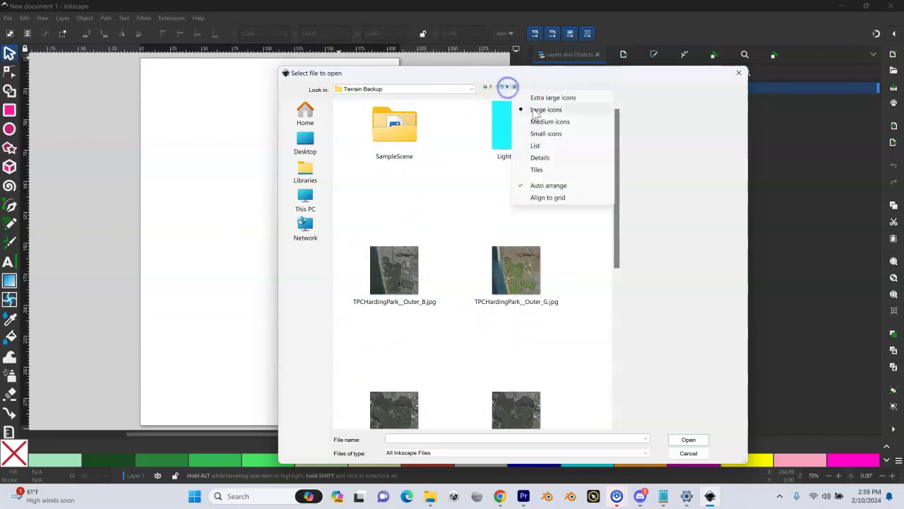
pyautogui.click(540, 158)
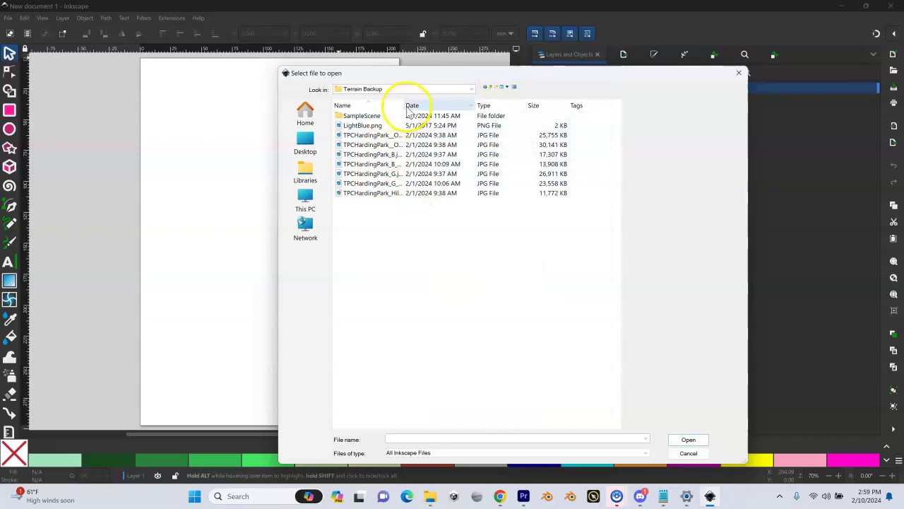
pyautogui.moveTo(453, 100); pyautogui.dragTo(502, 103)
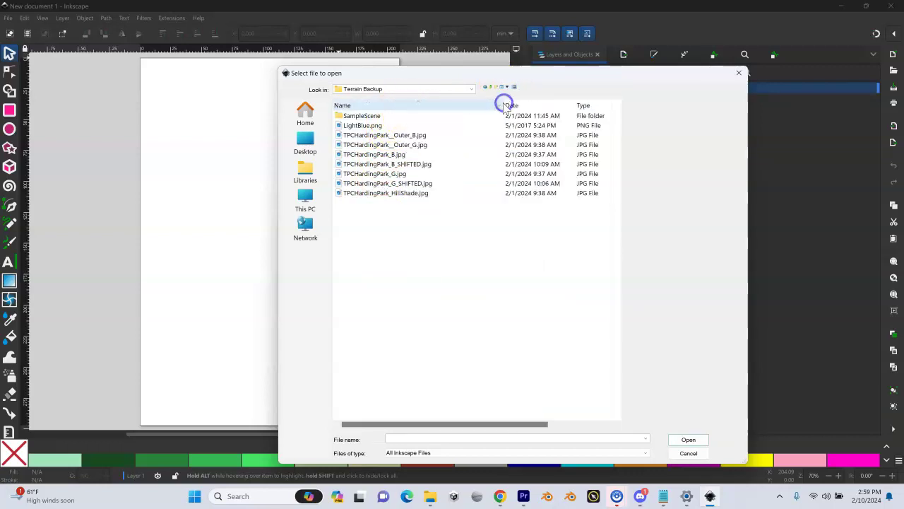
pyautogui.doubleClick(399, 165)
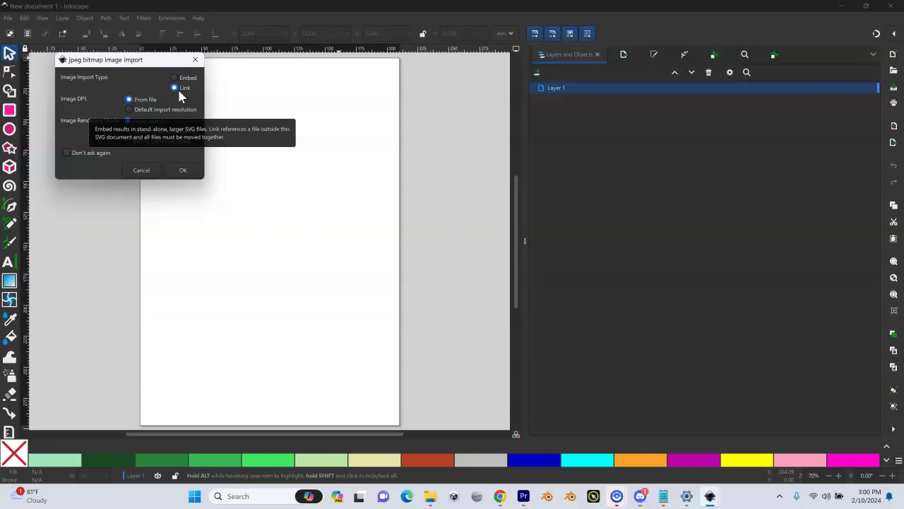
# Import TPCHardingPark_B_SHIFTED.jpg as a linked image with DPI from file
pyautogui.click(178, 86)
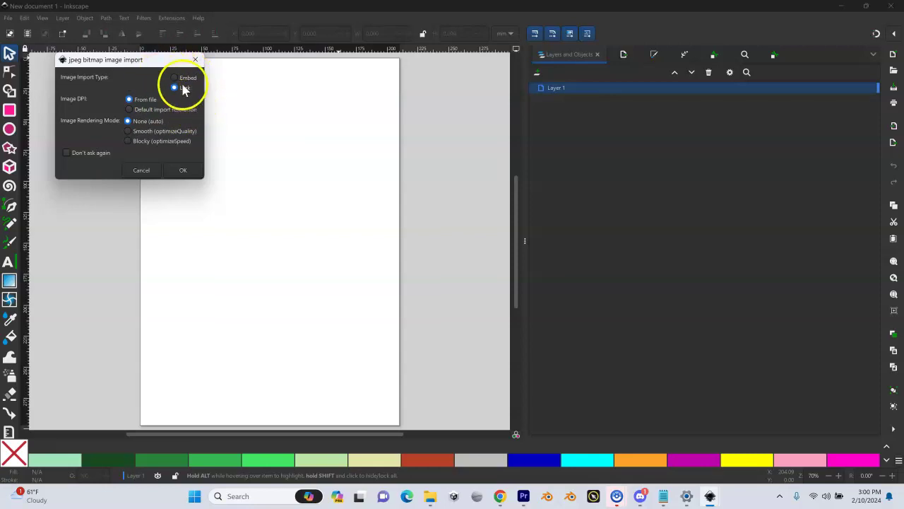
pyautogui.click(183, 171)
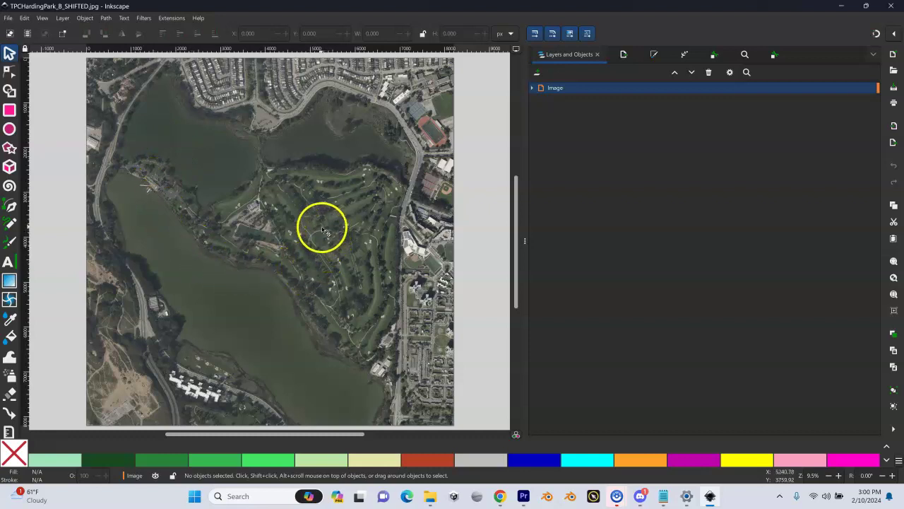
# Rename the Image layer to 'Satellite Overlays'
pyautogui.click(532, 87)
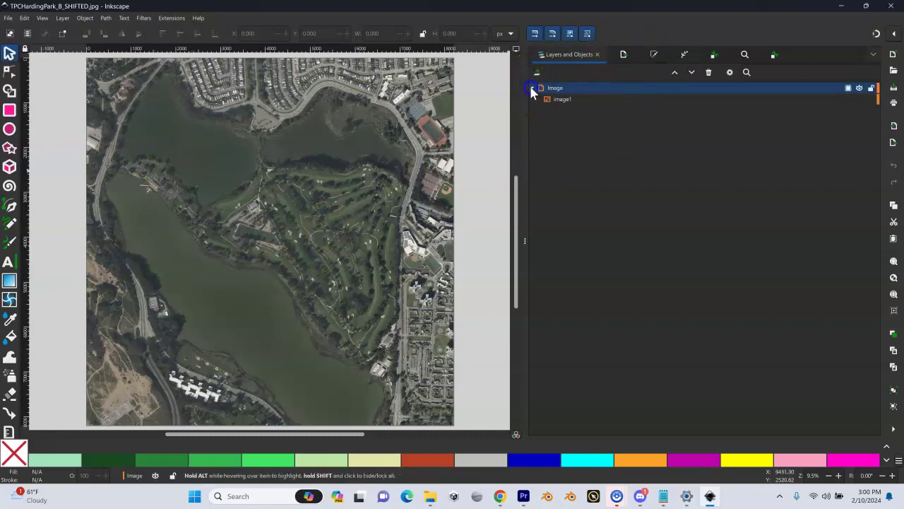
pyautogui.click(566, 104)
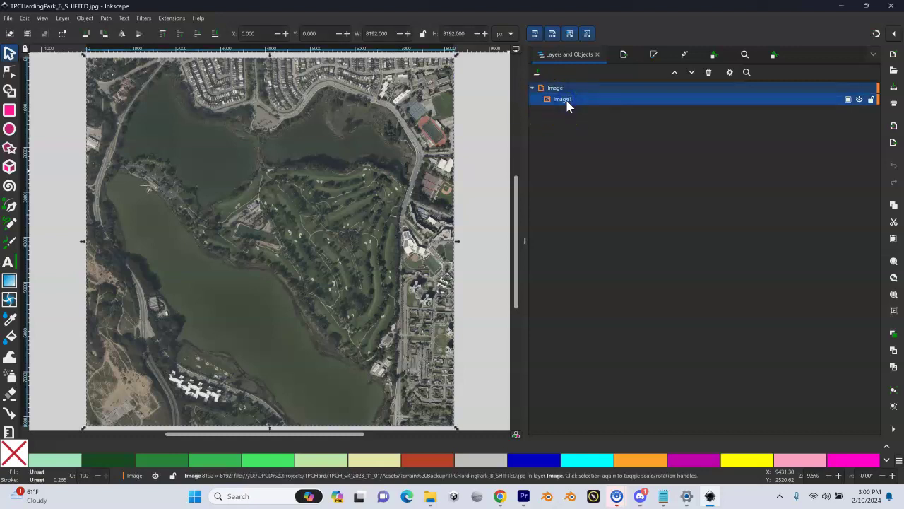
pyautogui.click(556, 90)
pyautogui.doubleClick(556, 90)
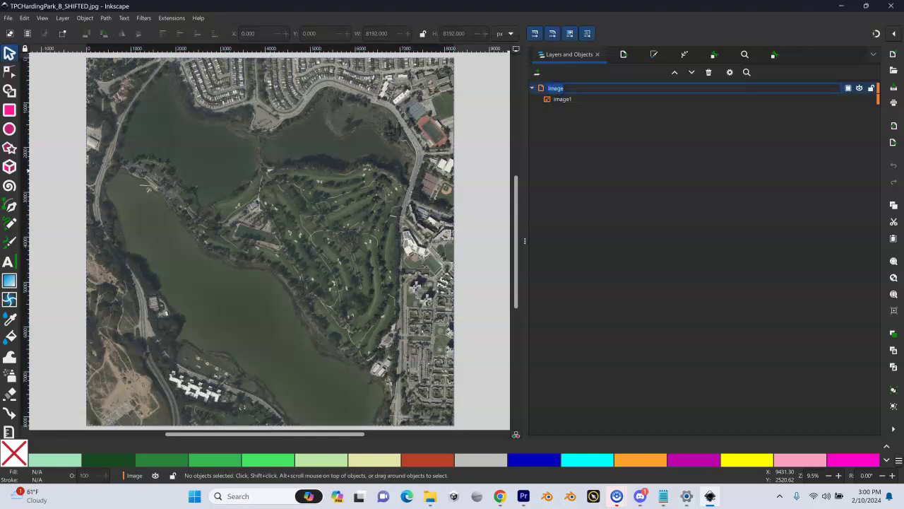
pyautogui.write('Selellite')
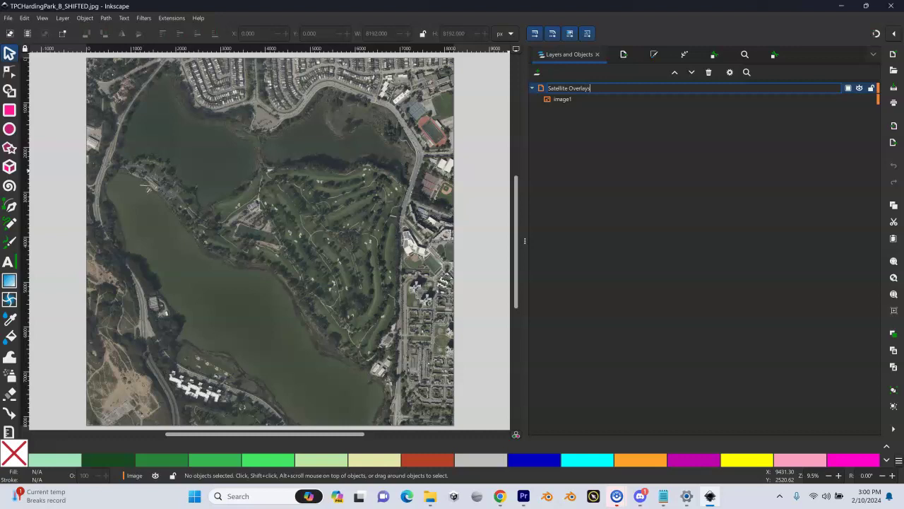
pyautogui.press('Return')
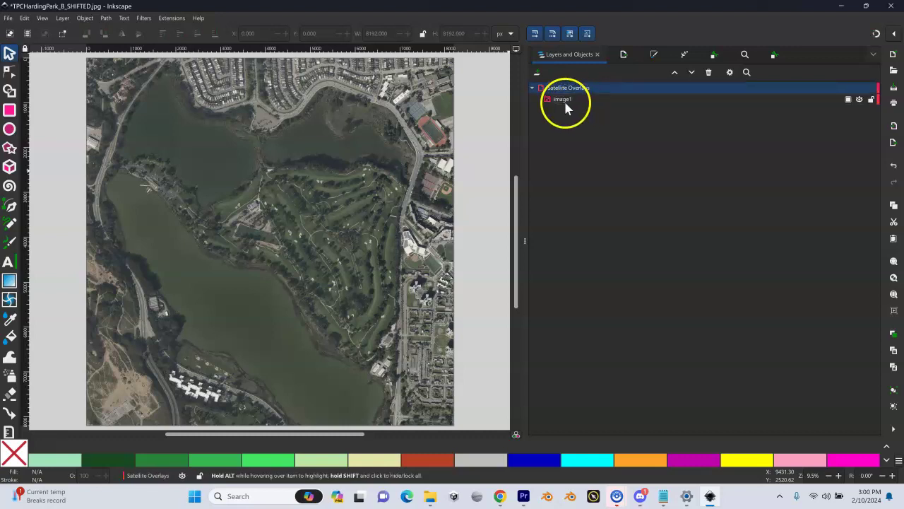
# Rename the image1 object inside the layer to 'Bing'
pyautogui.click(564, 99)
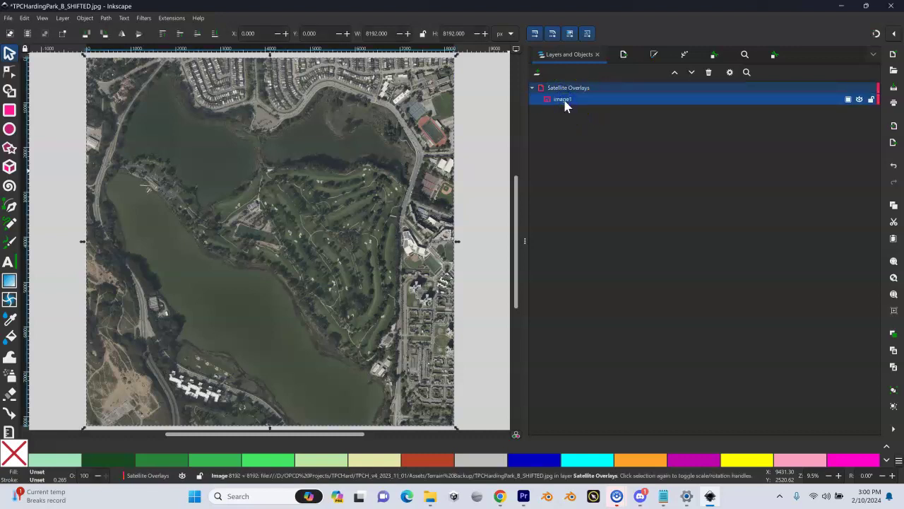
pyautogui.doubleClick(565, 100)
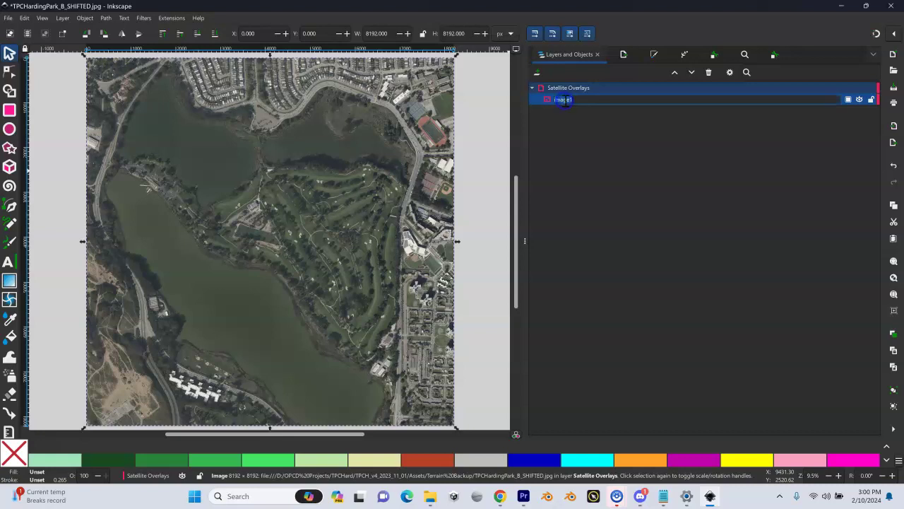
pyautogui.write('Bing')
pyautogui.press('Return')
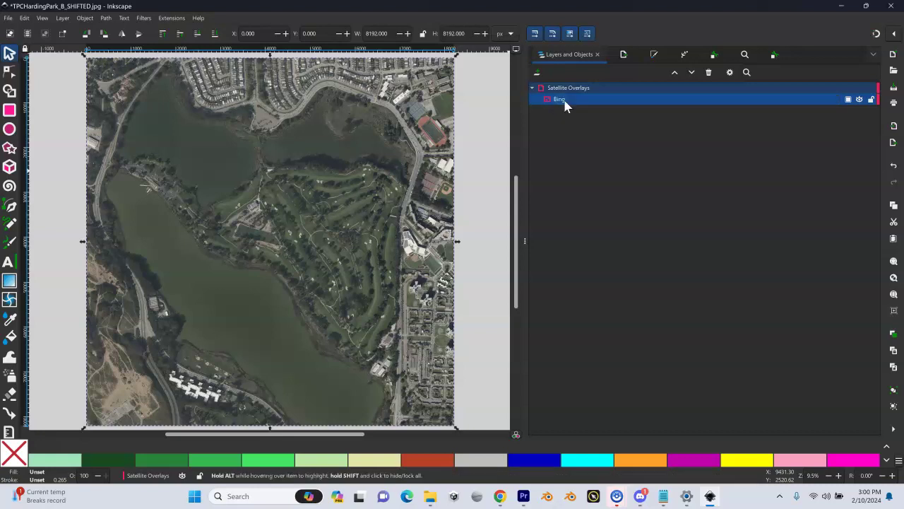
# In Document Properties, set page units to mm and page width and height to 1900, then close it
pyautogui.click(9, 18)
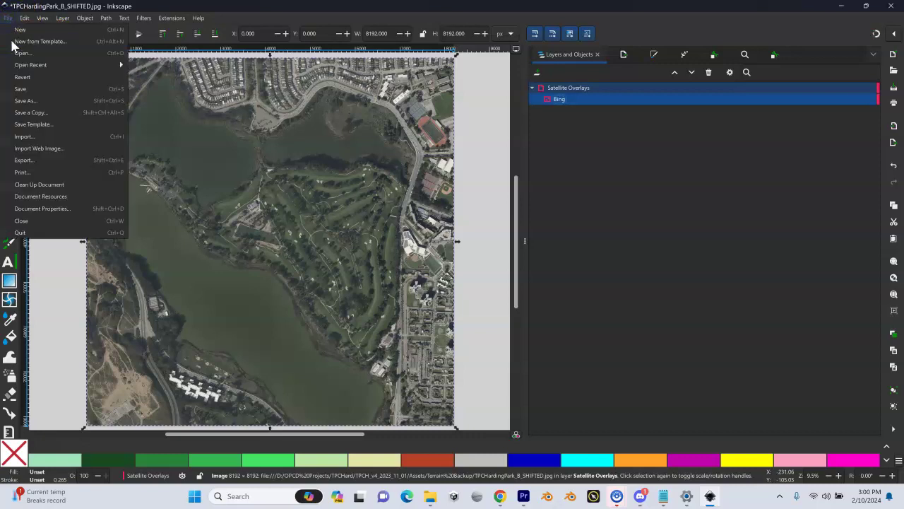
pyautogui.click(38, 208)
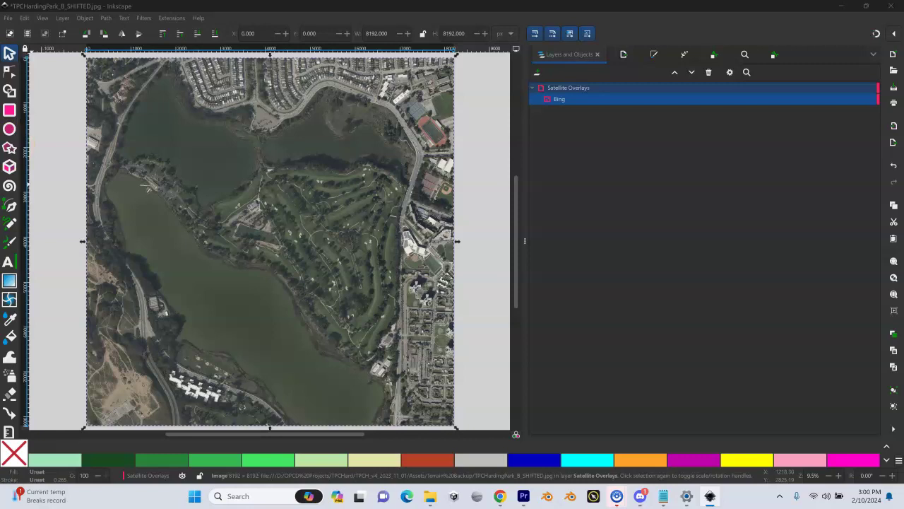
pyautogui.moveTo(236, 115); pyautogui.dragTo(433, 67)
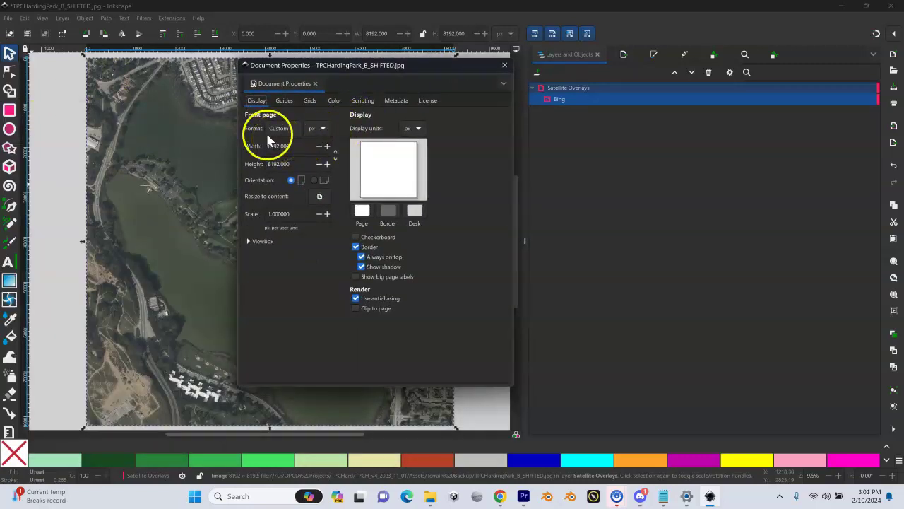
pyautogui.click(322, 129)
pyautogui.click(318, 120)
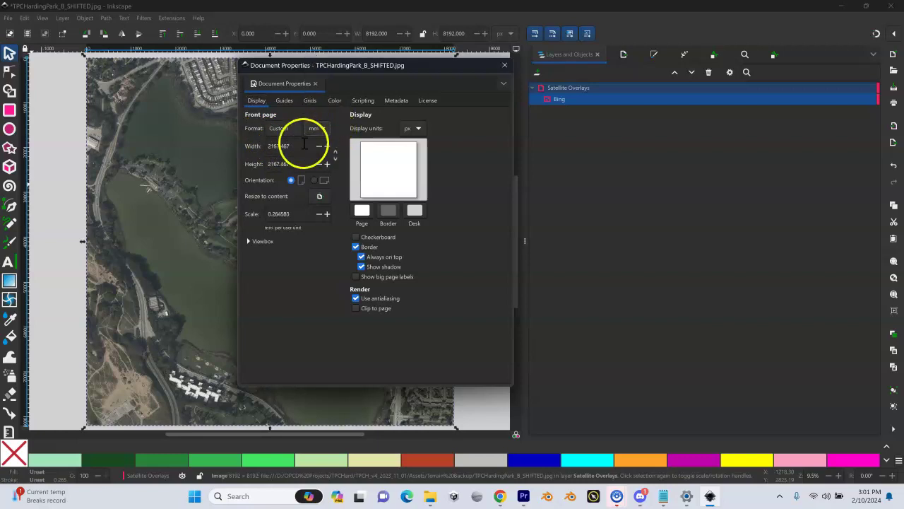
pyautogui.tripleClick(304, 144)
pyautogui.write('1900')
pyautogui.tripleClick(267, 165)
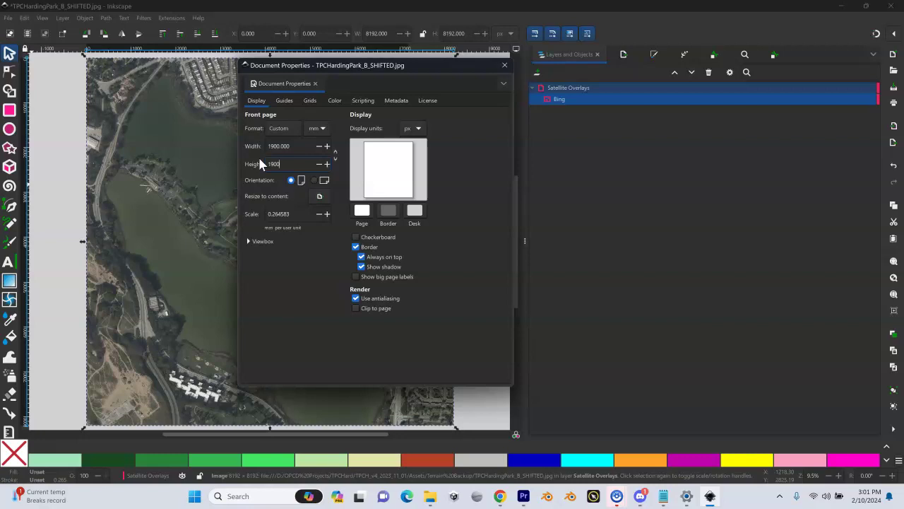
pyautogui.press('Return')
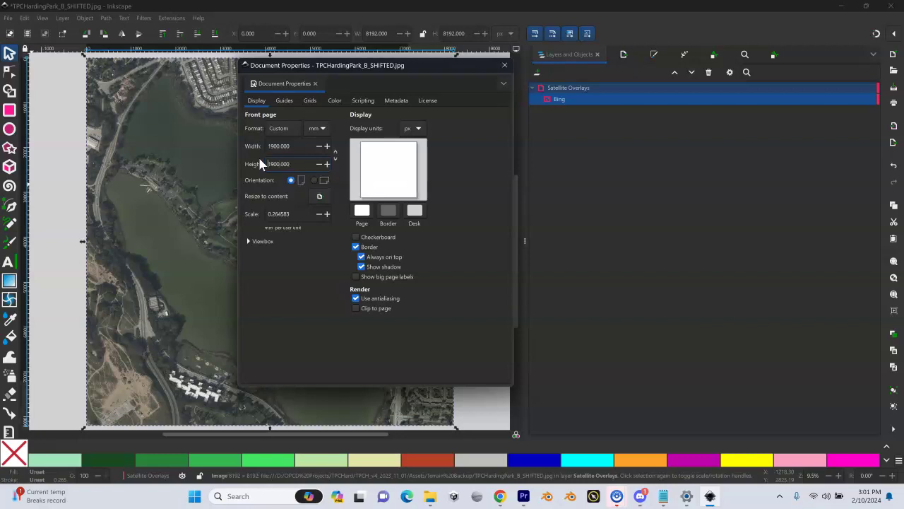
pyautogui.click(271, 151)
pyautogui.click(263, 163)
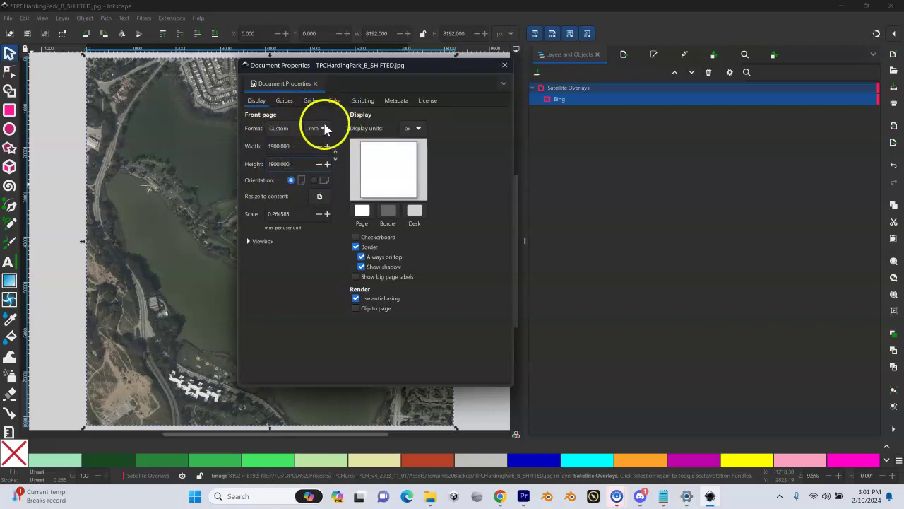
pyautogui.click(503, 66)
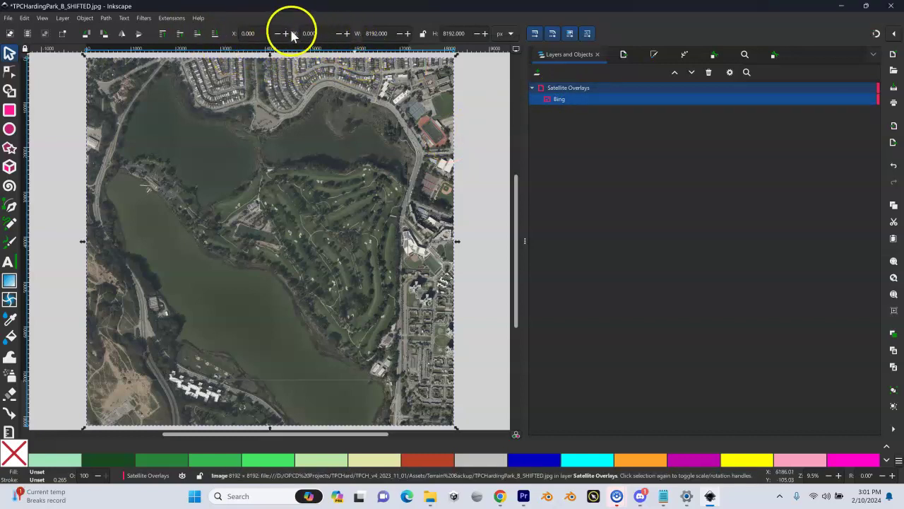
# With the Bing image selected, try a width of 19000 in the toolbar's default units
pyautogui.click(11, 55)
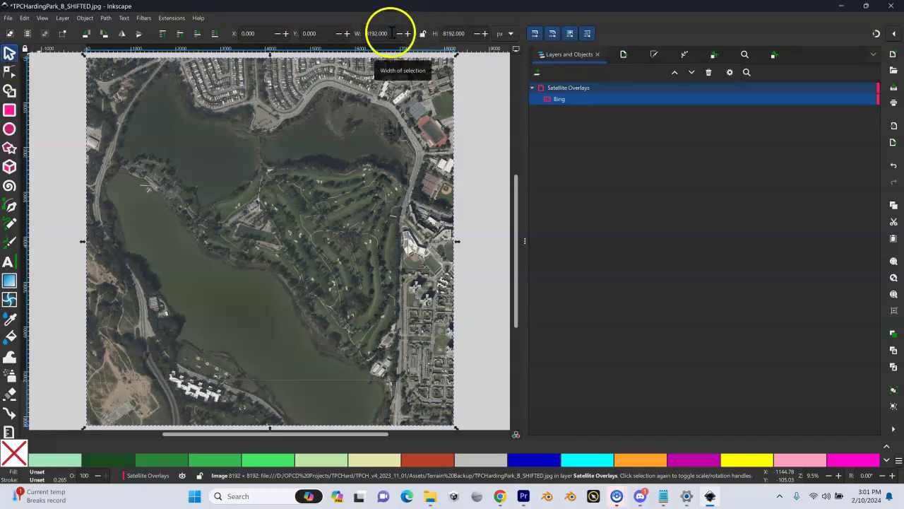
pyautogui.moveTo(391, 33); pyautogui.dragTo(347, 33)
pyautogui.write('1900')
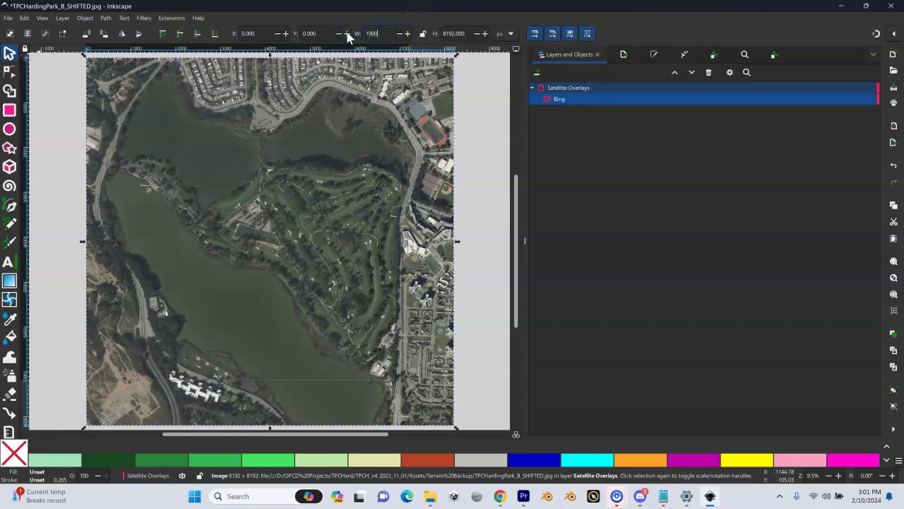
pyautogui.write('0')
pyautogui.press('Tab')
pyautogui.write('1')
pyautogui.click(433, 15)
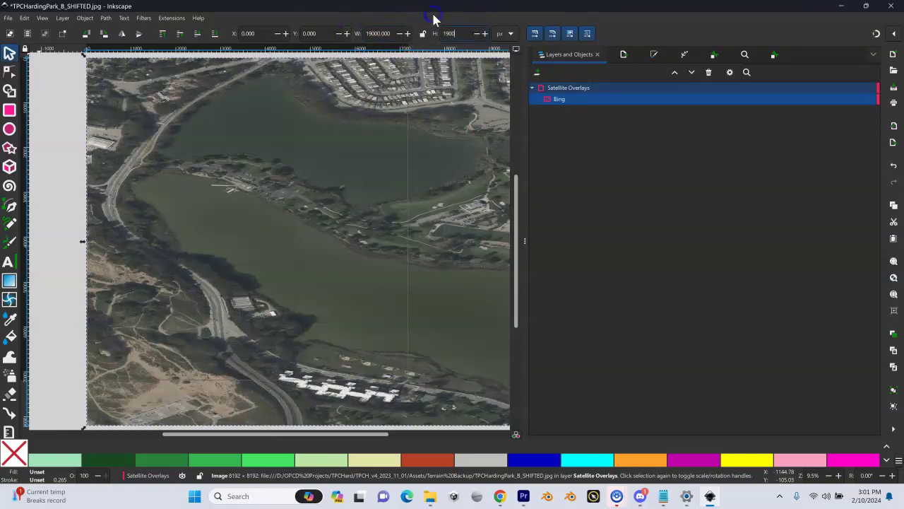
pyautogui.click(520, 40)
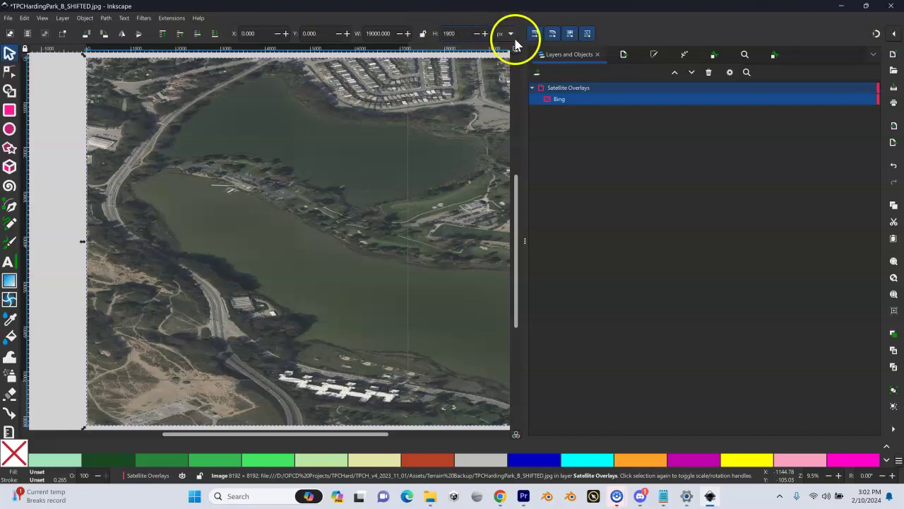
# Switch the toolbar units to mm and size the Bing image to W 1900 × H 1900
pyautogui.click(514, 34)
pyautogui.click(501, 17)
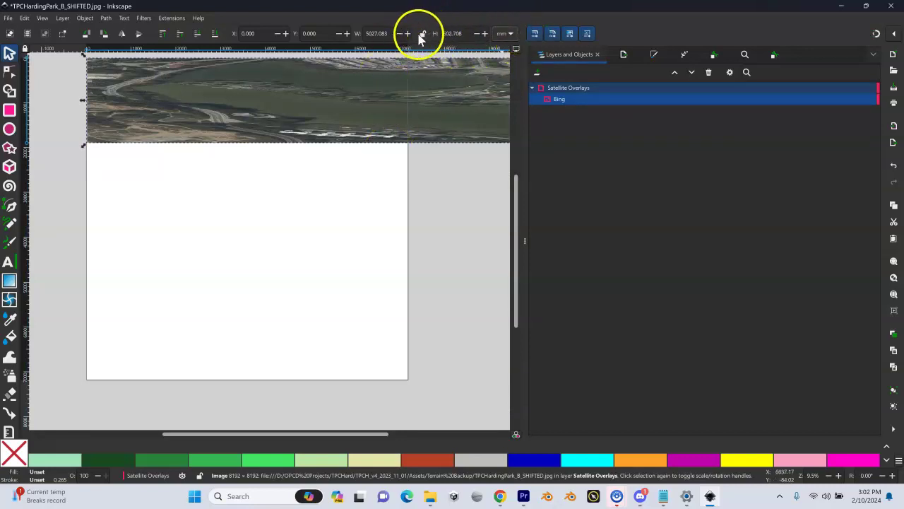
pyautogui.click(365, 33)
pyautogui.write('1900')
pyautogui.press('Tab')
pyautogui.write('190')
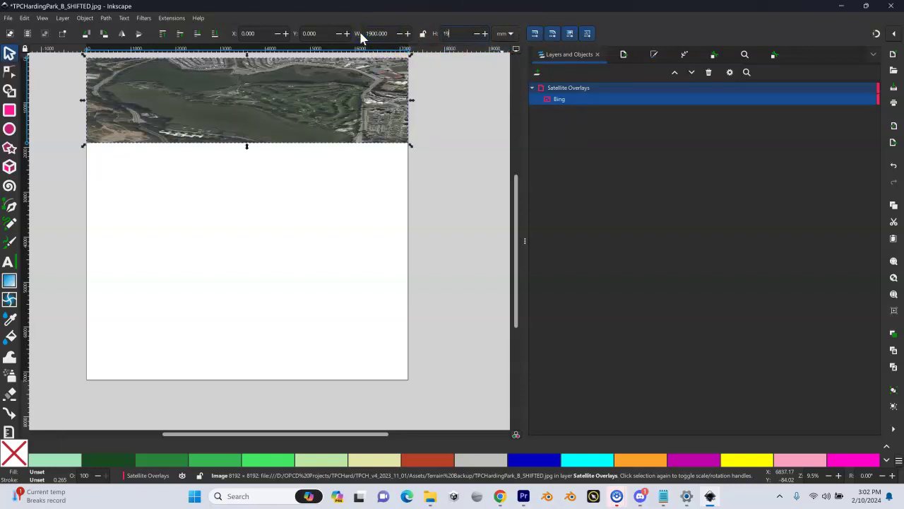
pyautogui.write('0')
pyautogui.click(510, 34)
pyautogui.press('Return')
pyautogui.scroll(1, 234, 151)
pyautogui.scroll(-1, 234, 151)
pyautogui.click(8, 19)
# Import TPCHardingPark_G_SHIFTED.jpg as a linked image, picking it from the Details-view file list
pyautogui.click(30, 136)
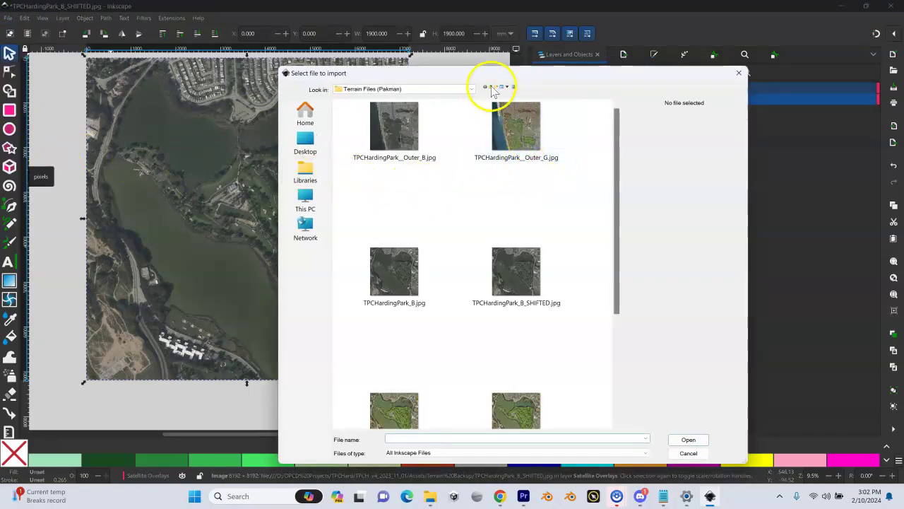
pyautogui.click(504, 87)
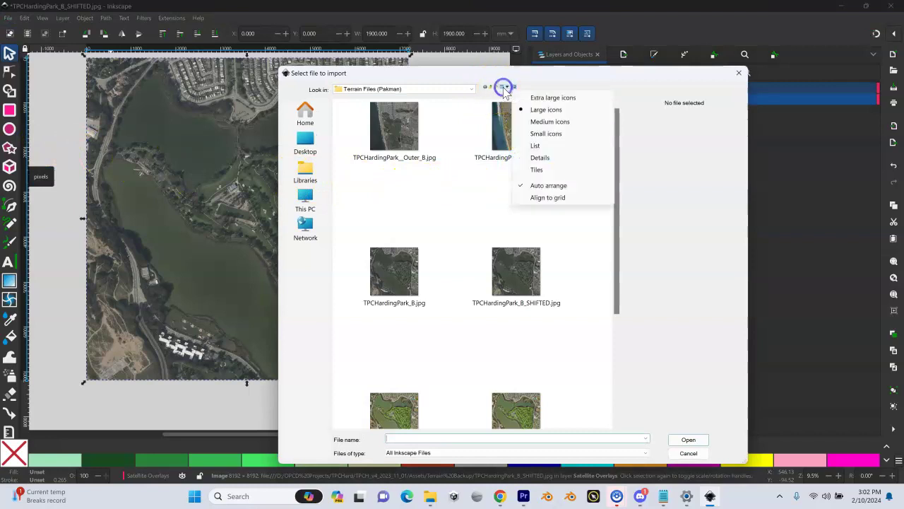
pyautogui.click(539, 158)
pyautogui.moveTo(403, 105); pyautogui.dragTo(464, 106)
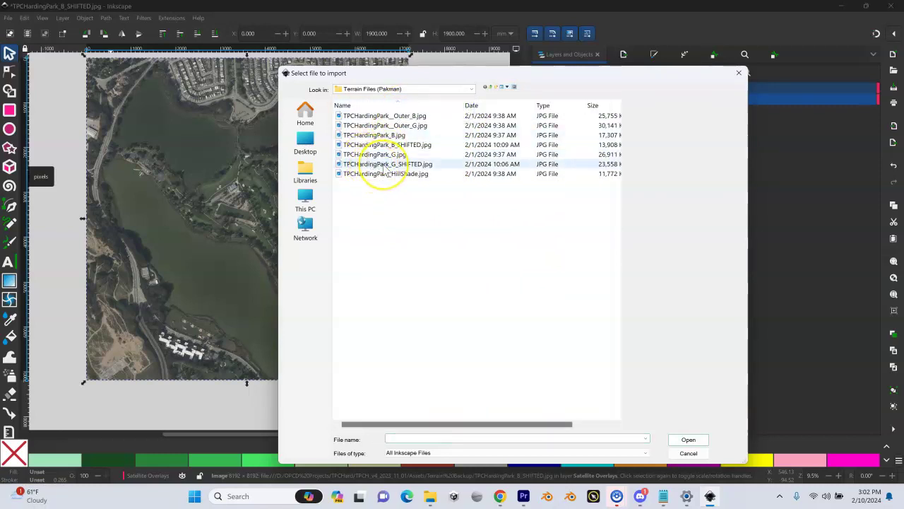
pyautogui.click(383, 165)
pyautogui.doubleClick(383, 165)
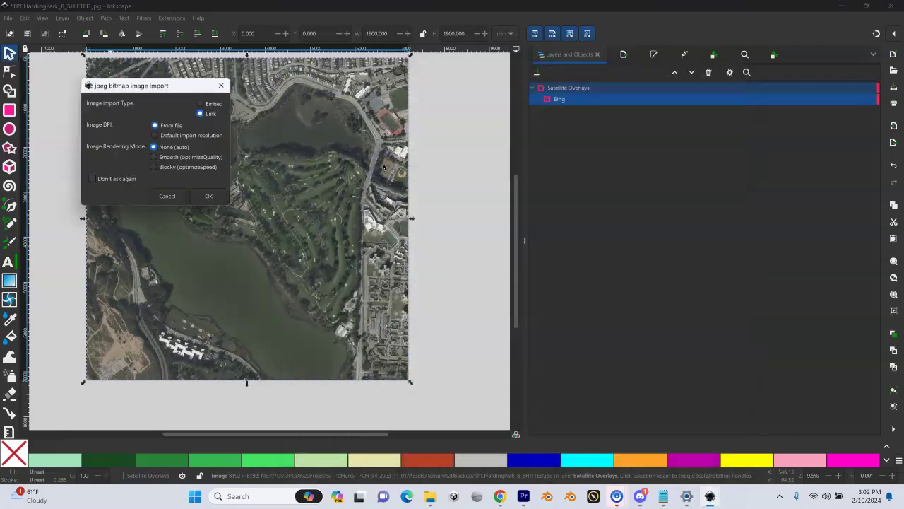
pyautogui.click(209, 192)
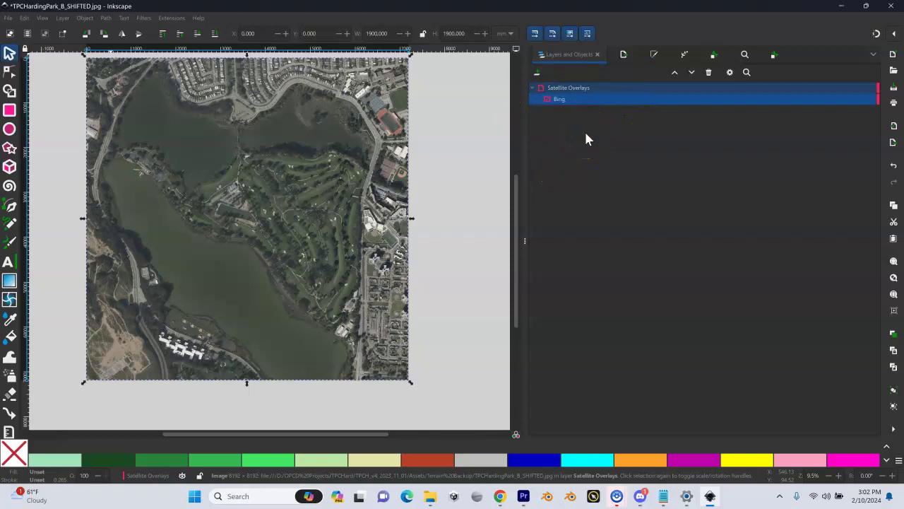
# Rename the imported image1-7 object to 'Google'
pyautogui.click(565, 101)
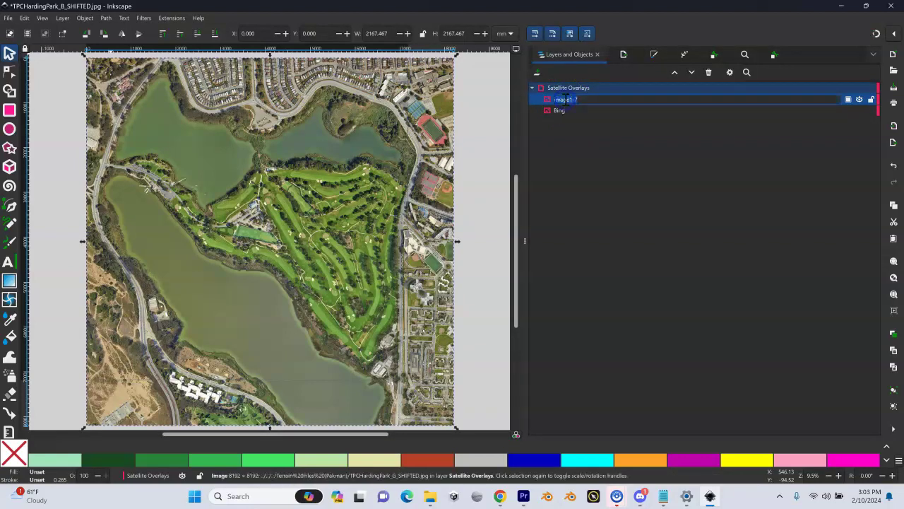
pyautogui.write('Google')
pyautogui.press('Return')
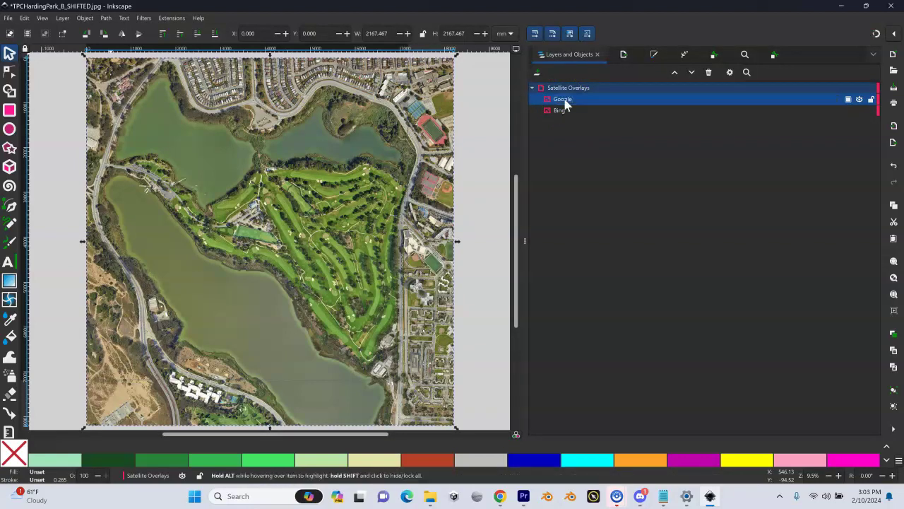
# Set the Google image's width and height to 1900 mm
pyautogui.click(387, 33)
pyautogui.write('190')
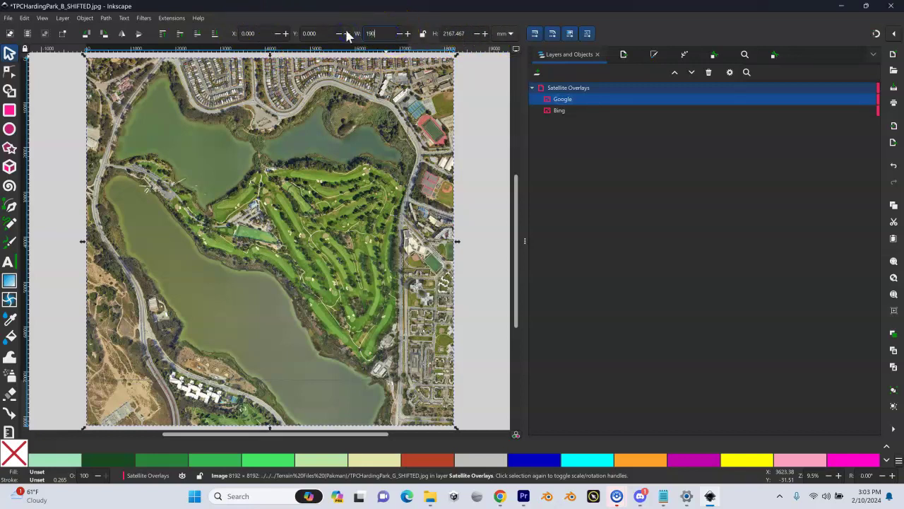
pyautogui.write('0')
pyautogui.press('Tab')
pyautogui.write('1900')
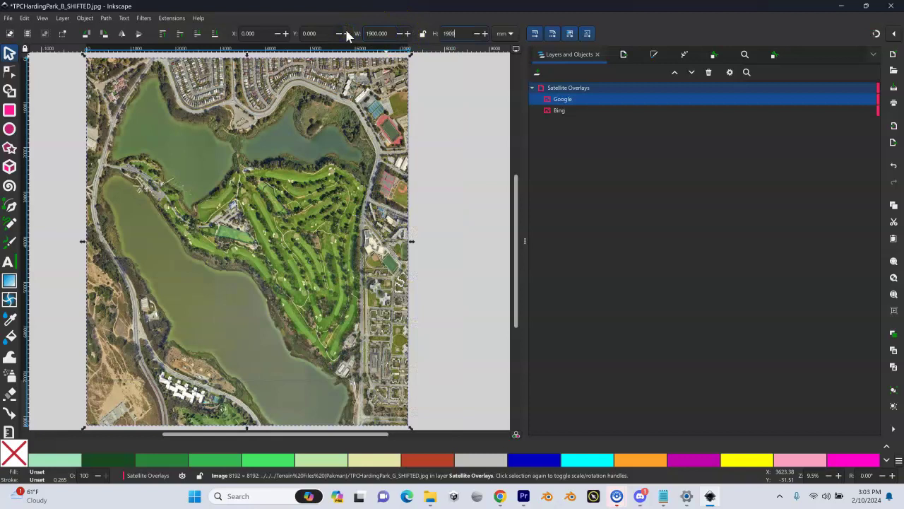
pyautogui.press('Return')
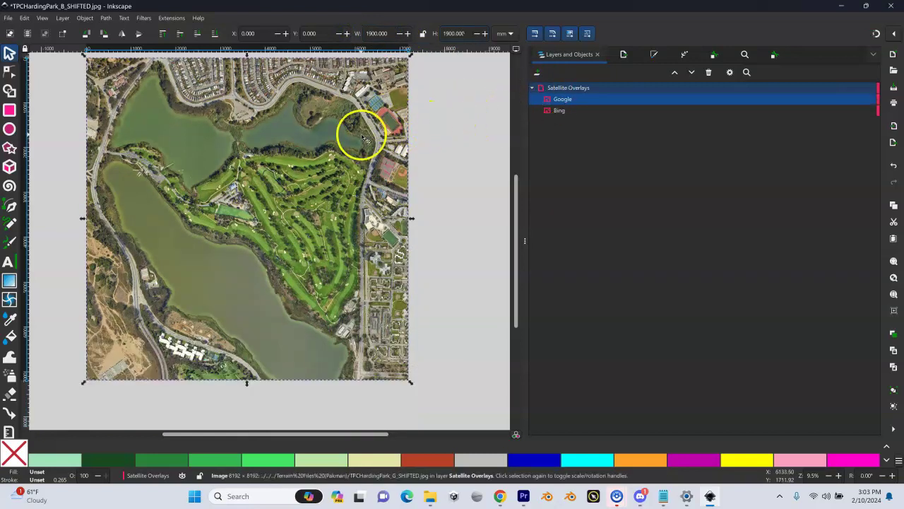
# Import TPCHardingPark_HillShade.jpg as a linked image
pyautogui.click(8, 18)
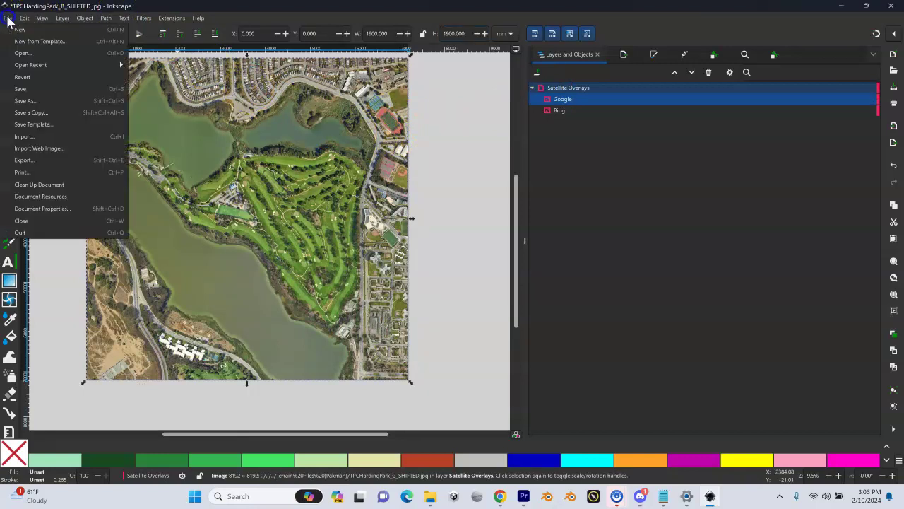
pyautogui.click(51, 137)
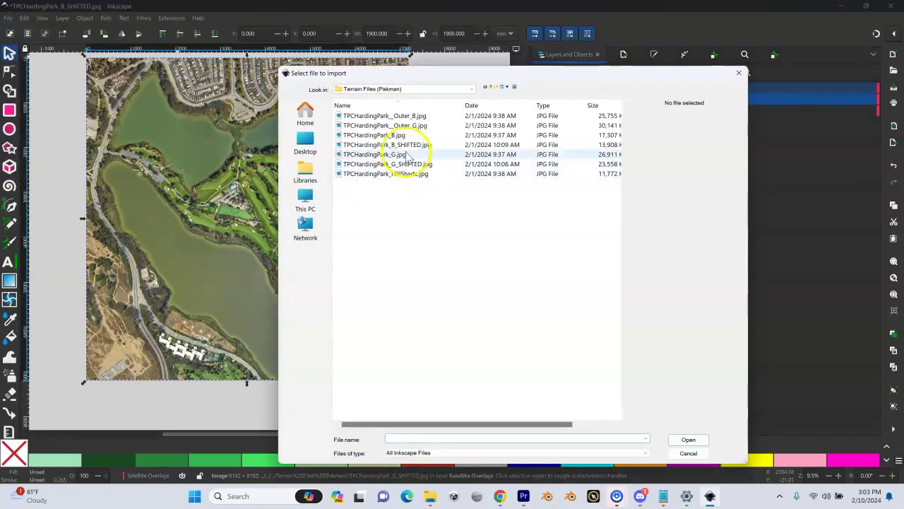
pyautogui.click(380, 173)
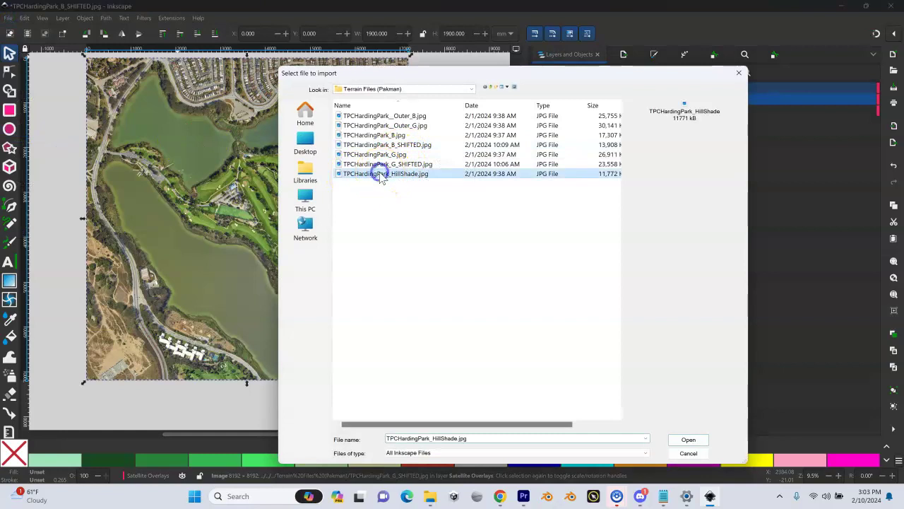
pyautogui.doubleClick(380, 173)
pyautogui.click(214, 127)
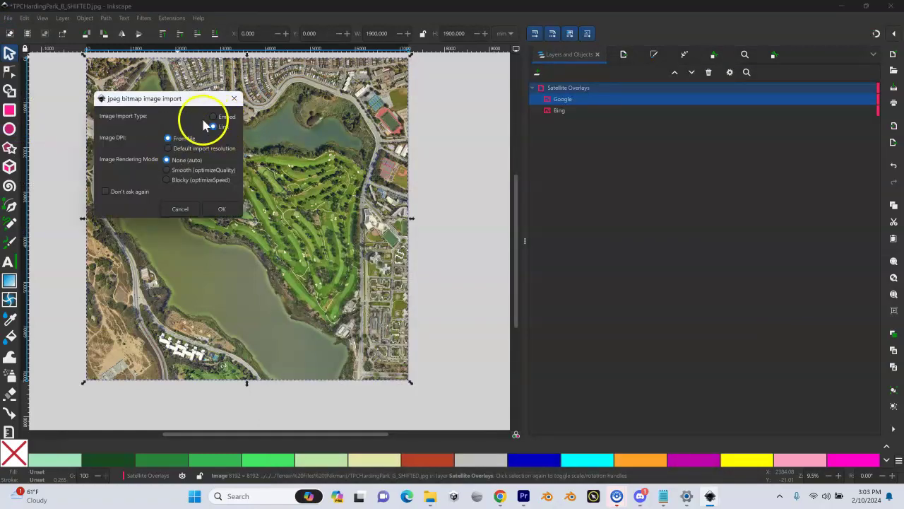
pyautogui.click(220, 210)
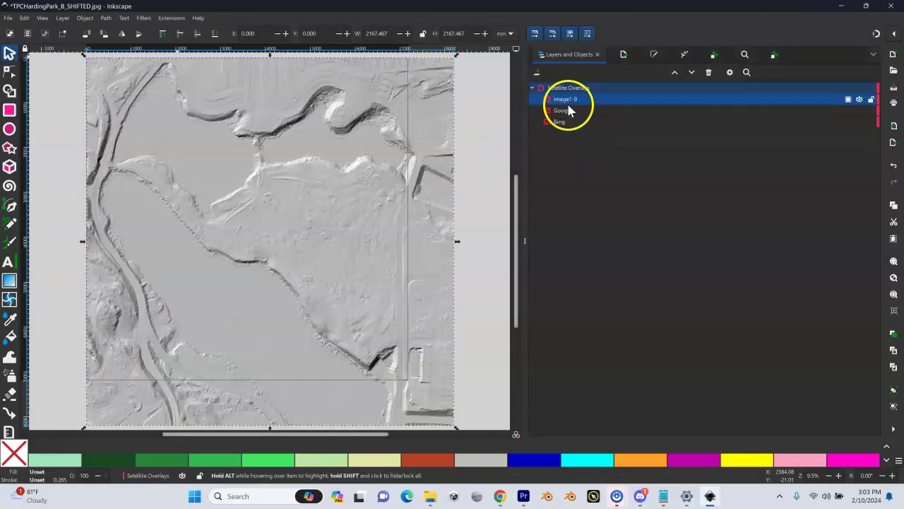
# Rename the newly imported image to 'Hillshade'
pyautogui.doubleClick(565, 100)
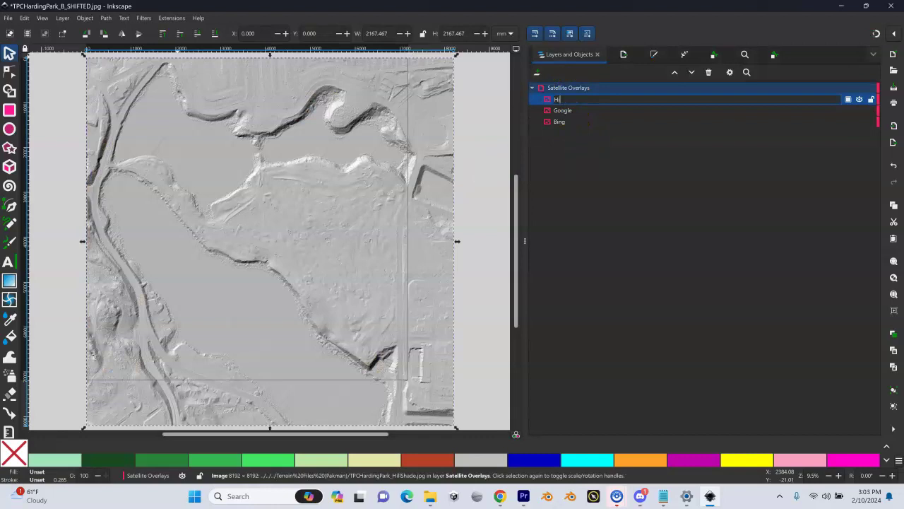
pyautogui.write('Hillshade')
pyautogui.press('Return')
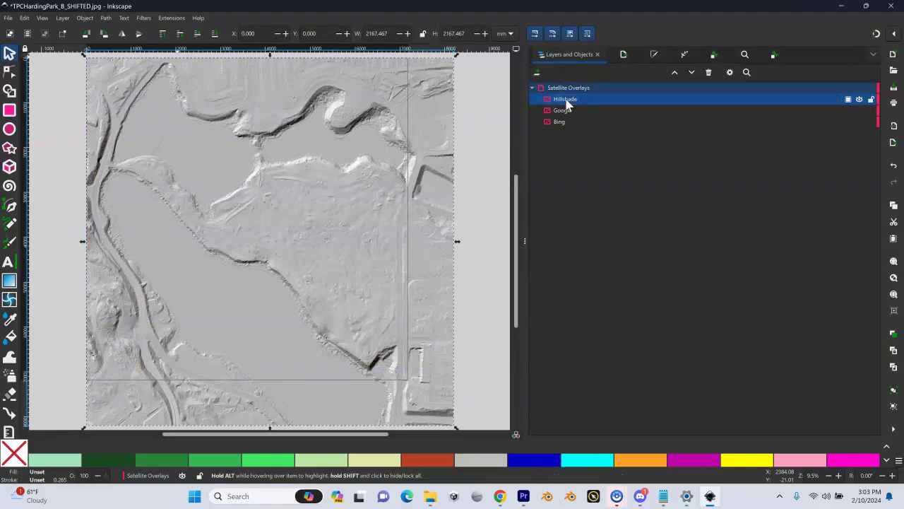
# Resize the Hillshade image to 1900 × 1900 mm
pyautogui.moveTo(393, 34); pyautogui.dragTo(347, 33)
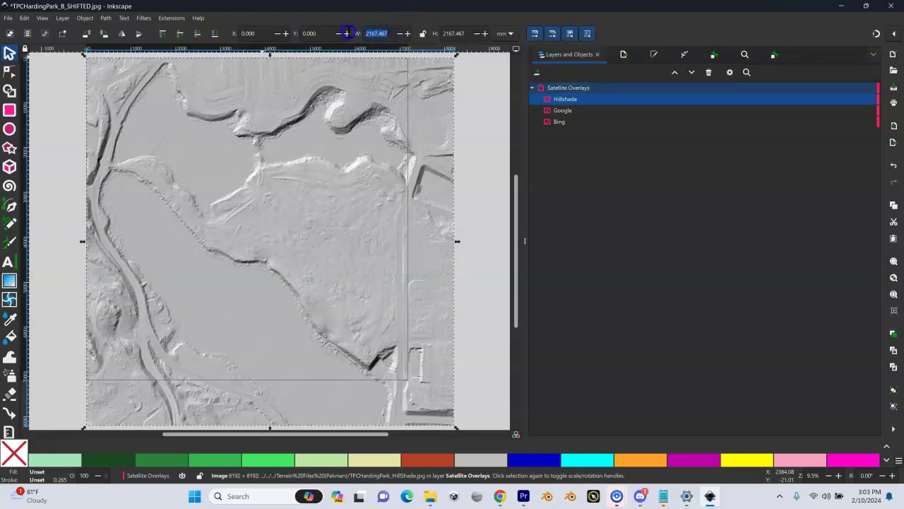
pyautogui.write('1900')
pyautogui.press('Tab')
pyautogui.write('1900')
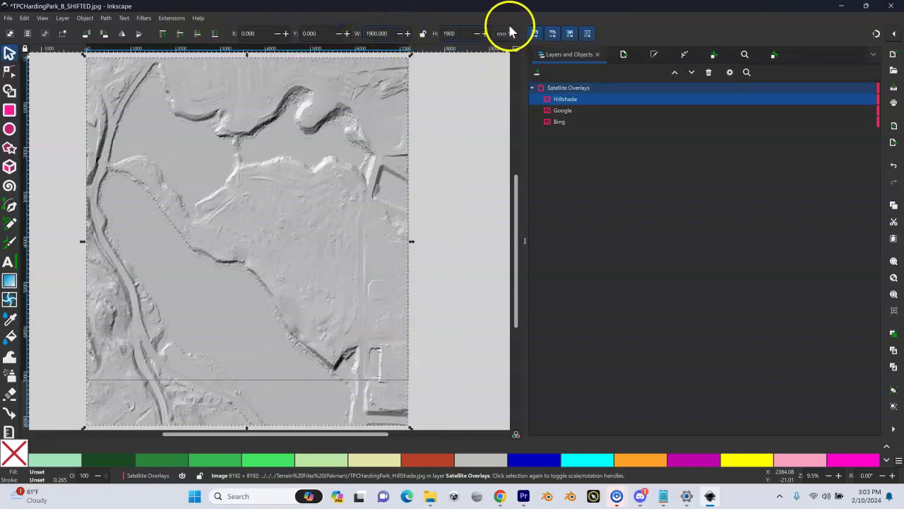
pyautogui.press('Return')
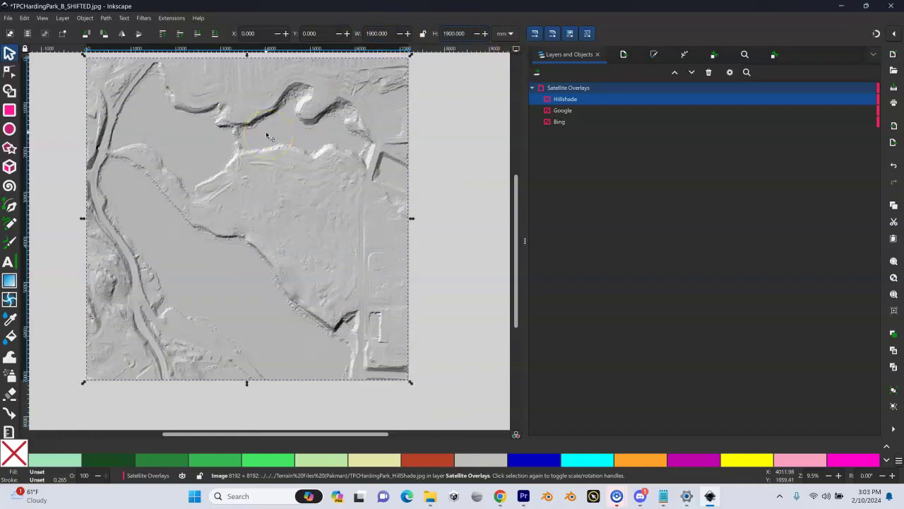
pyautogui.click(591, 123)
pyautogui.scroll(2, 335, 138)
pyautogui.scroll(-2, 335, 138)
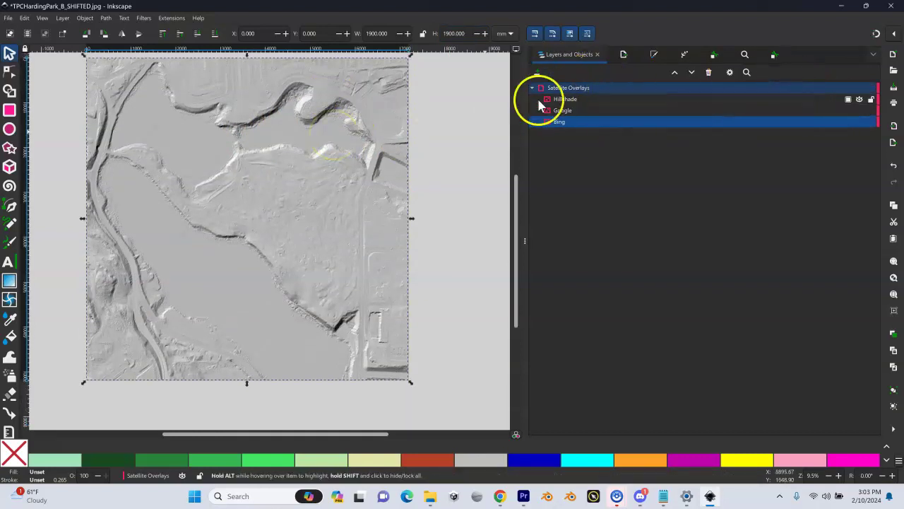
pyautogui.click(859, 88)
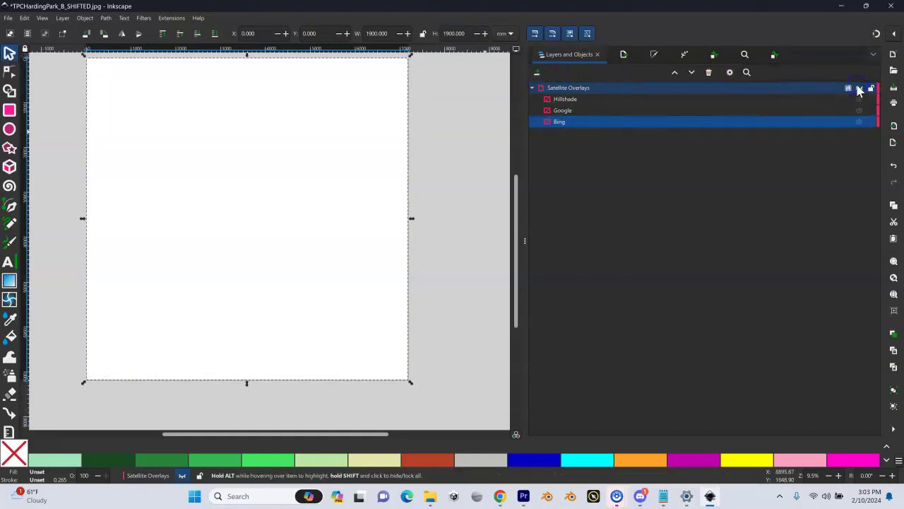
pyautogui.click(859, 89)
pyautogui.click(858, 89)
pyautogui.click(859, 88)
pyautogui.click(859, 88)
pyautogui.click(859, 88)
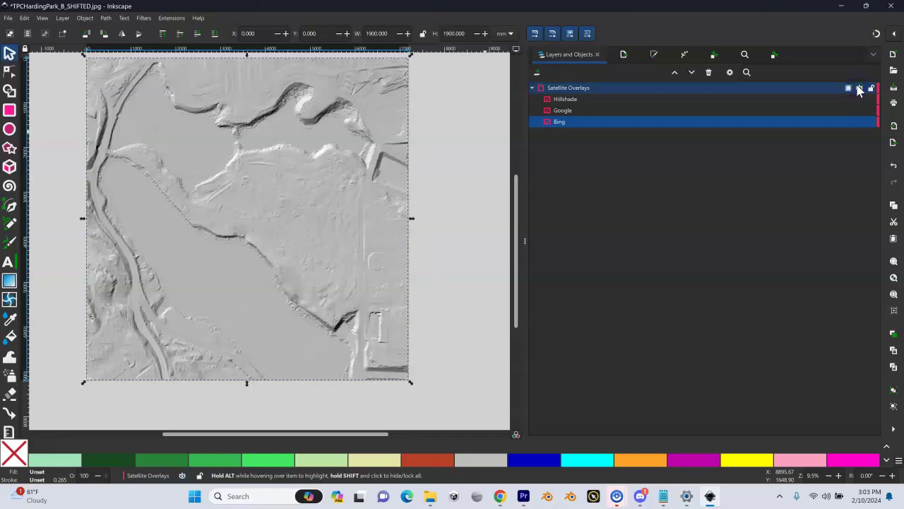
pyautogui.click(791, 99)
pyautogui.click(798, 111)
pyautogui.click(800, 119)
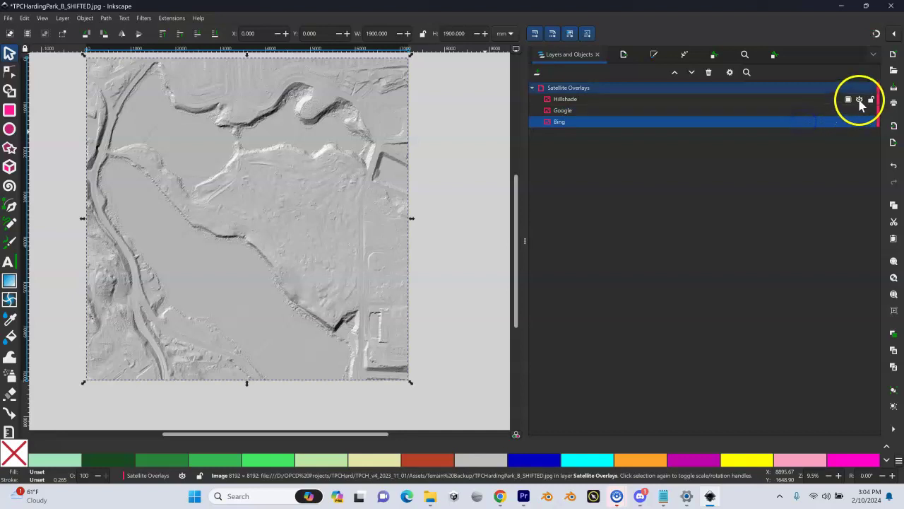
pyautogui.click(859, 100)
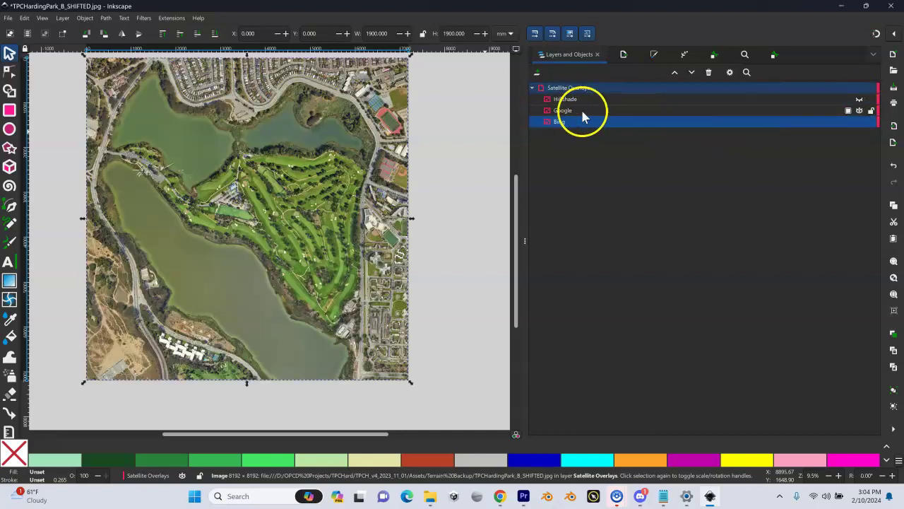
pyautogui.click(859, 111)
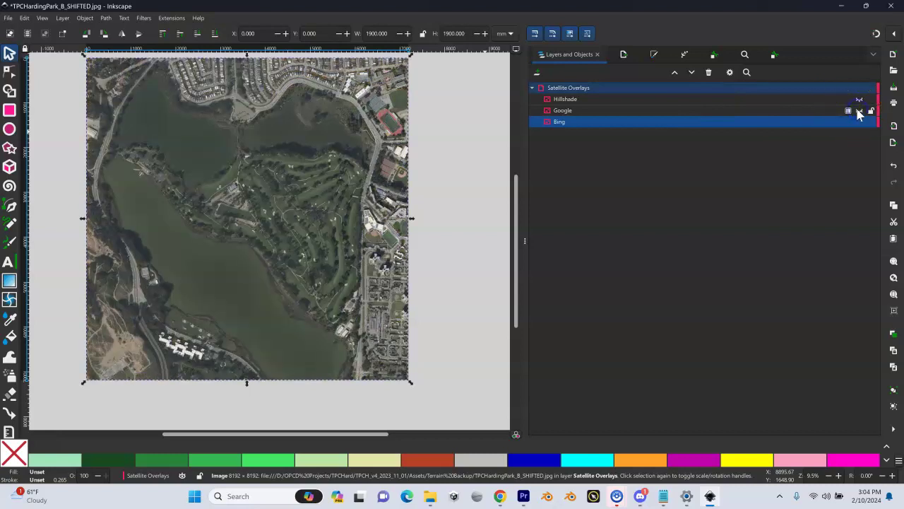
pyautogui.click(859, 122)
pyautogui.click(858, 110)
pyautogui.click(859, 99)
pyautogui.click(859, 111)
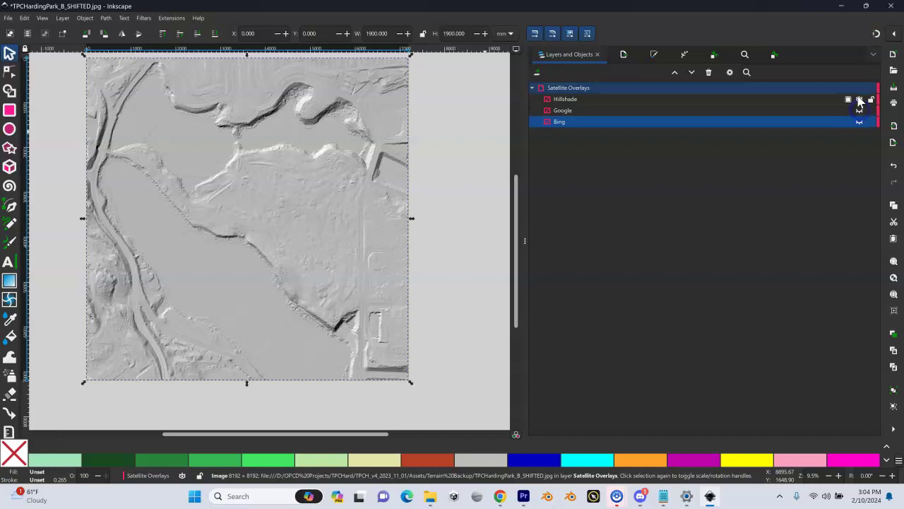
pyautogui.click(859, 99)
pyautogui.click(859, 100)
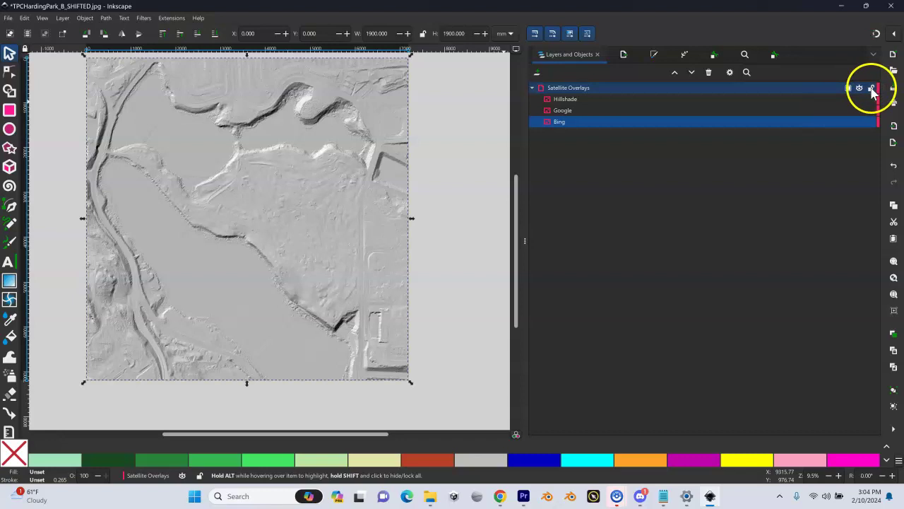
# Lock the Satellite Overlays layer, briefly hiding and re-showing the Hillshade image
pyautogui.click(872, 89)
pyautogui.click(240, 186)
pyautogui.click(859, 100)
pyautogui.click(859, 100)
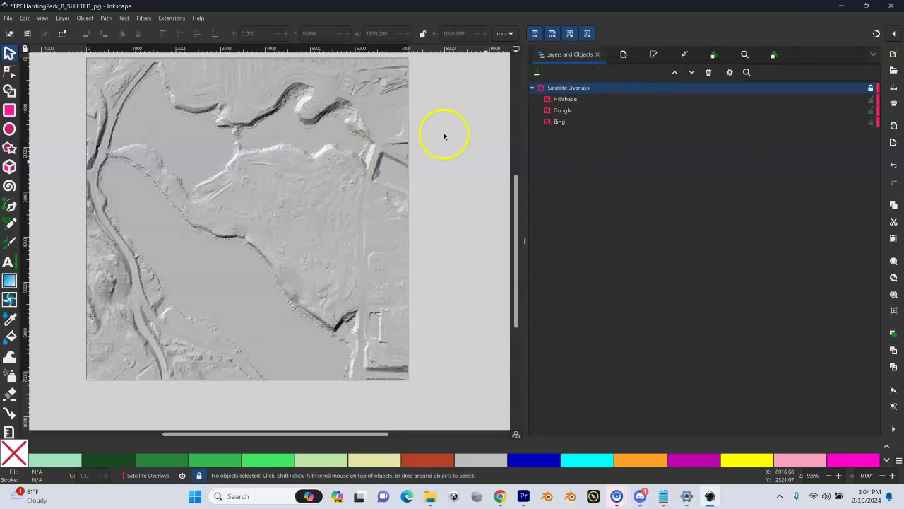
# Confirm the locked Hillshade, Google and Bing images can no longer be selected on the canvas
pyautogui.click(291, 134)
pyautogui.click(351, 154)
pyautogui.click(289, 157)
pyautogui.click(242, 147)
pyautogui.click(259, 157)
pyautogui.click(242, 186)
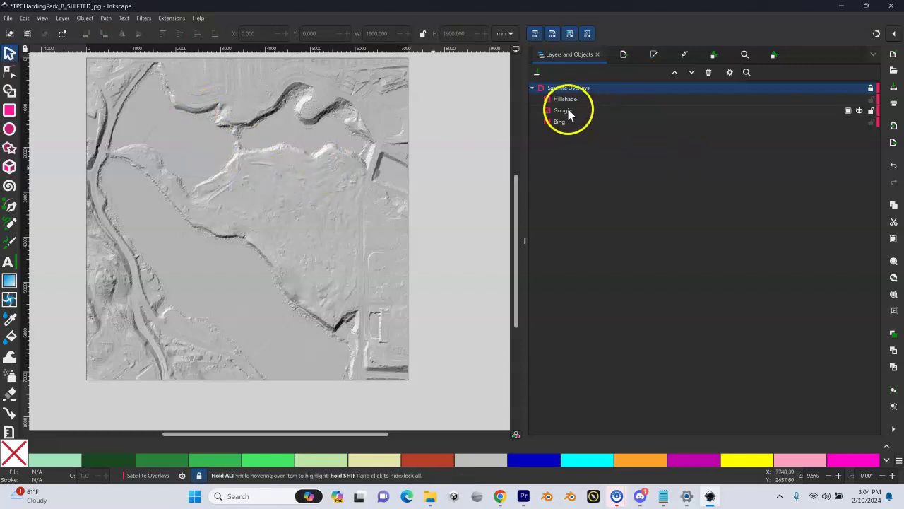
pyautogui.click(870, 88)
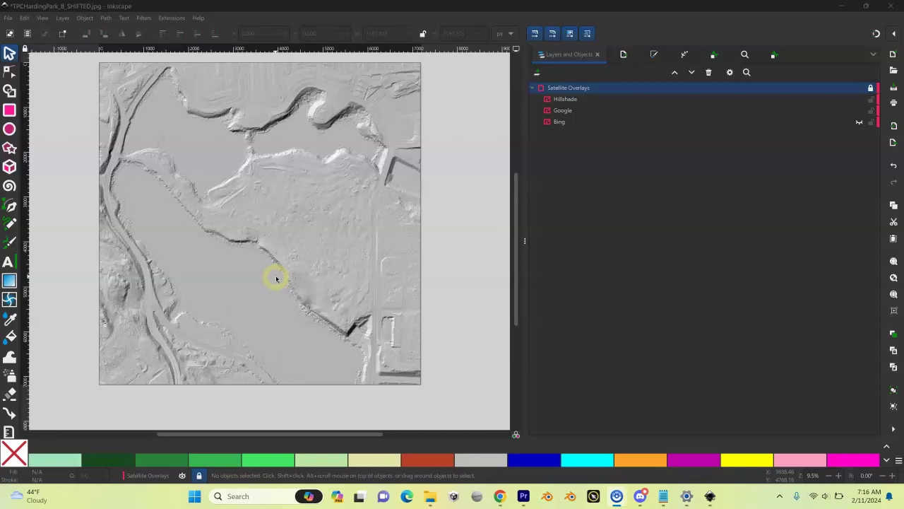
pyautogui.click(8, 17)
# In Save As, browse to D:\OPCD Projects\TPCHard and create and enter a new Inkscape folder
pyautogui.click(28, 100)
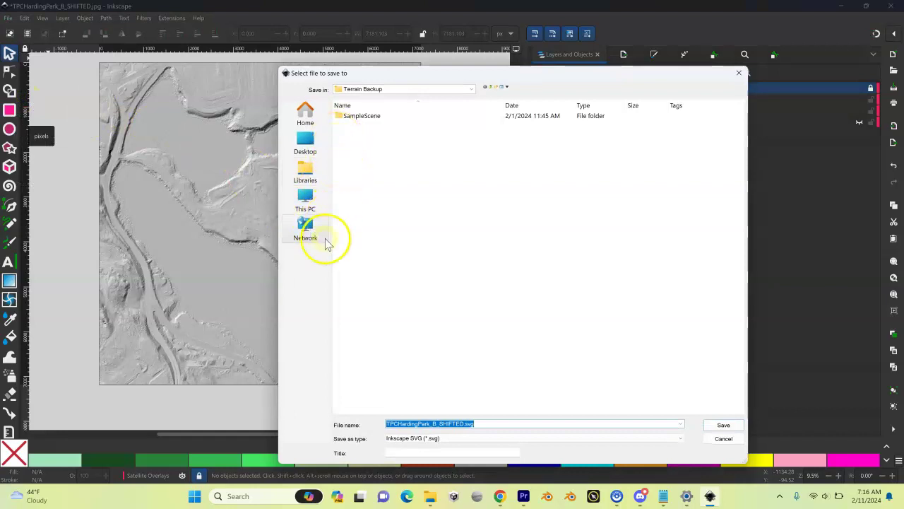
pyautogui.click(313, 201)
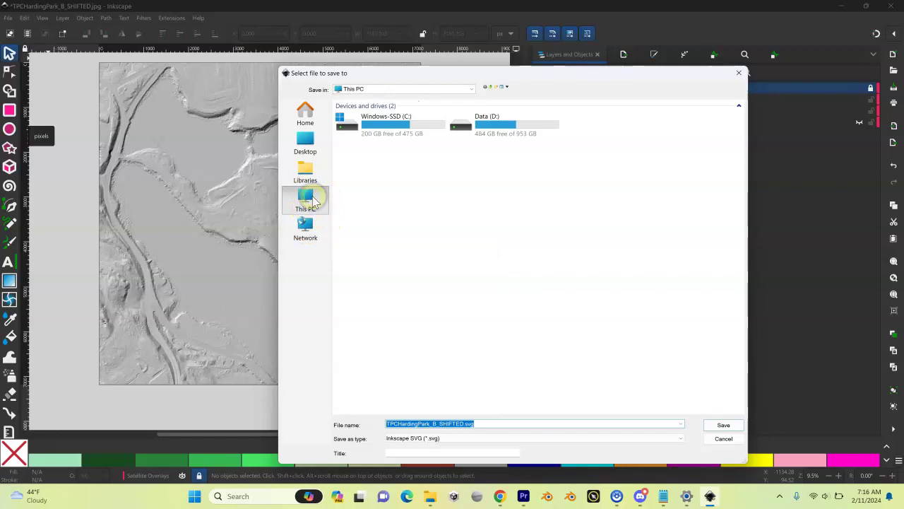
pyautogui.doubleClick(494, 130)
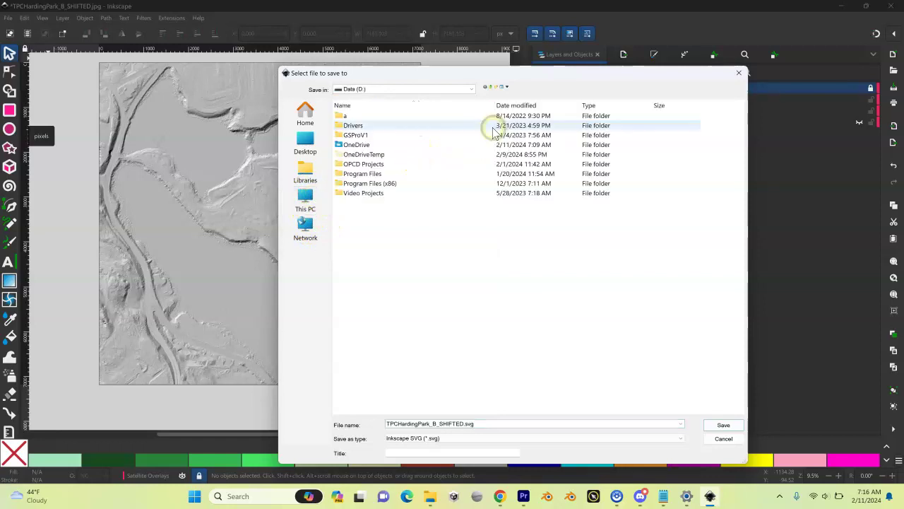
pyautogui.doubleClick(361, 165)
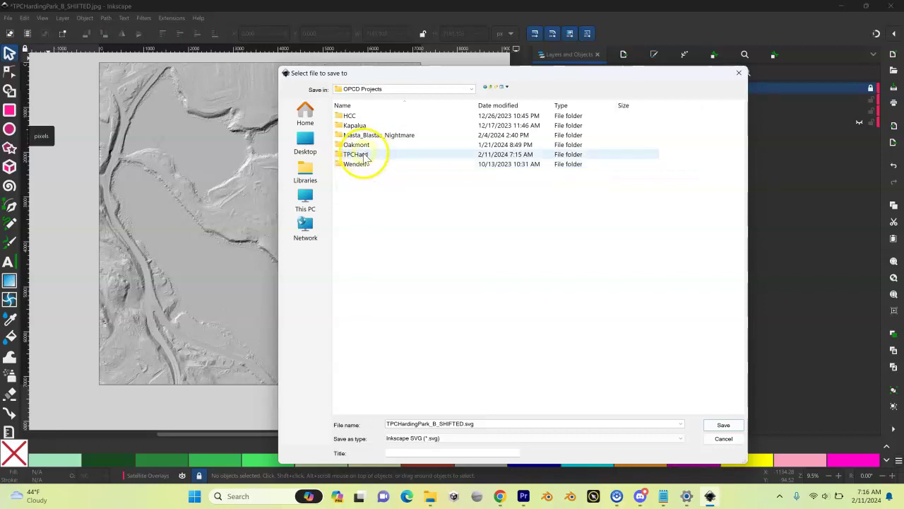
pyautogui.doubleClick(363, 154)
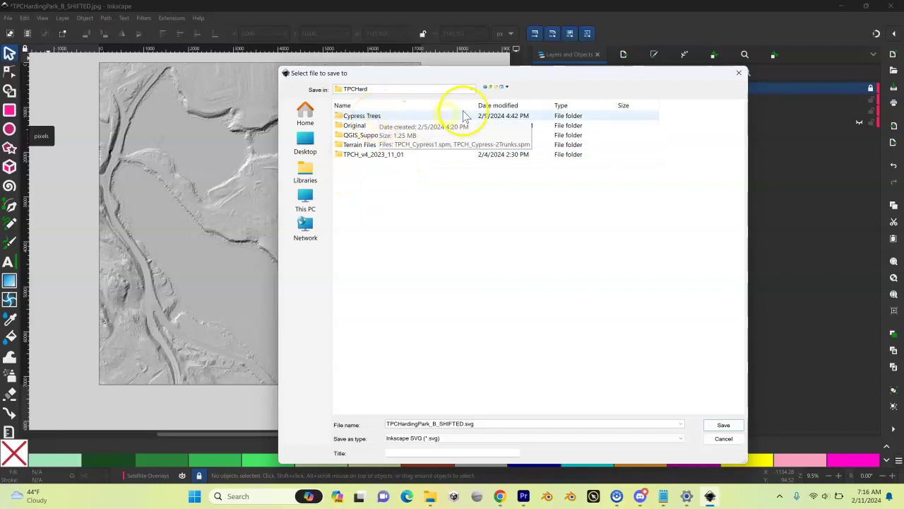
pyautogui.click(497, 87)
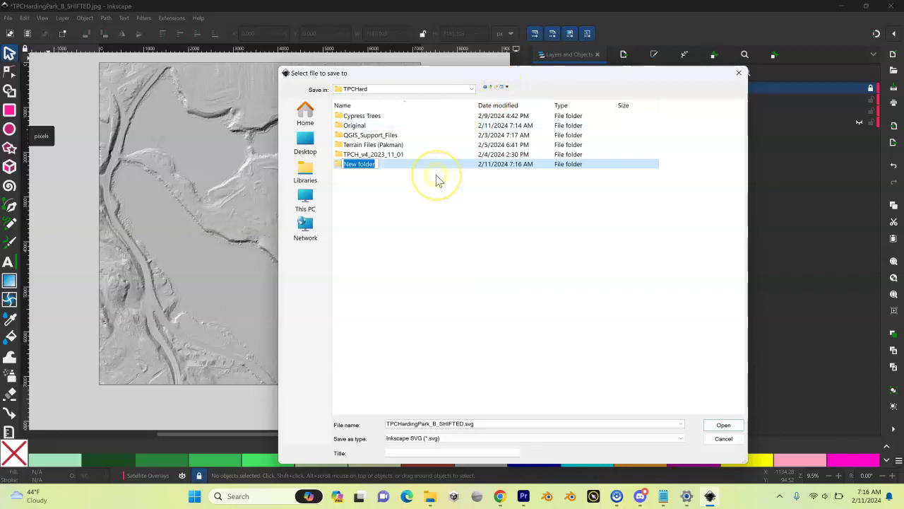
pyautogui.write('Inkscape')
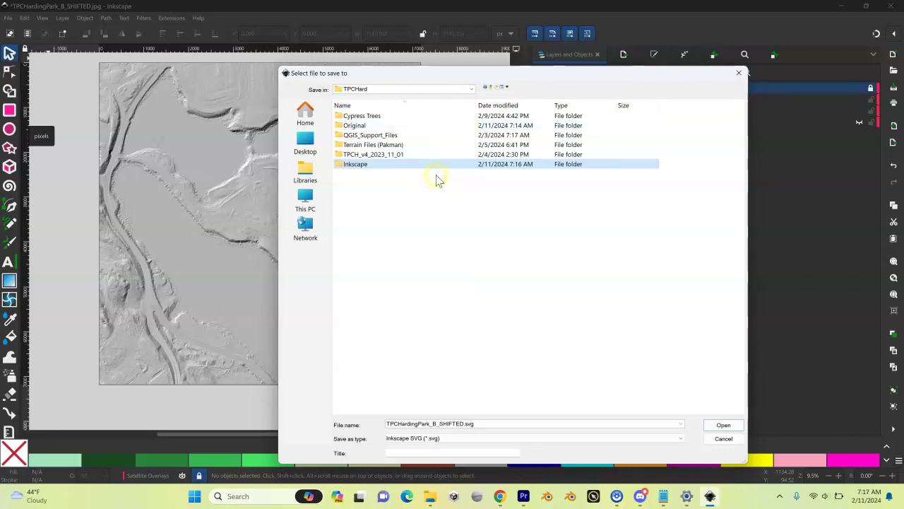
pyautogui.doubleClick(434, 172)
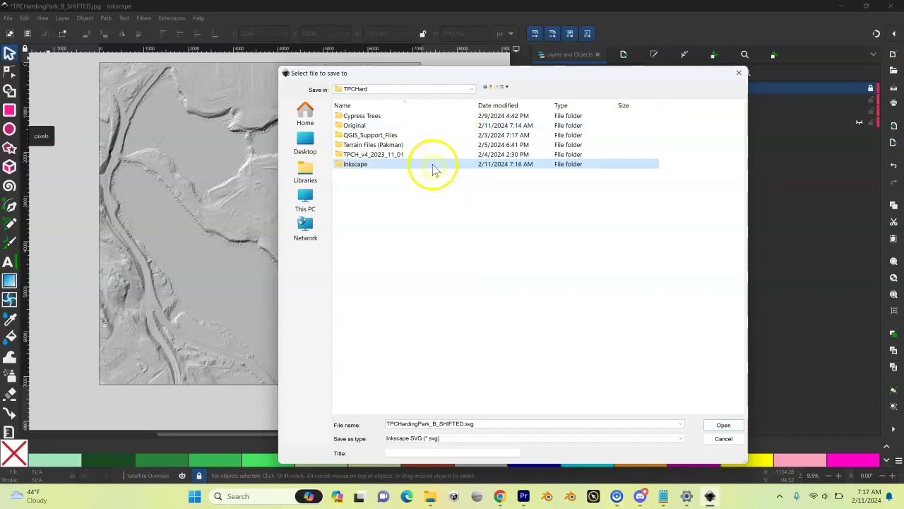
# Remove _B_SHIFTED from the file name and save it as TPCHardingPark.svg
pyautogui.click(429, 423)
pyautogui.click(429, 423)
pyautogui.doubleClick(429, 423)
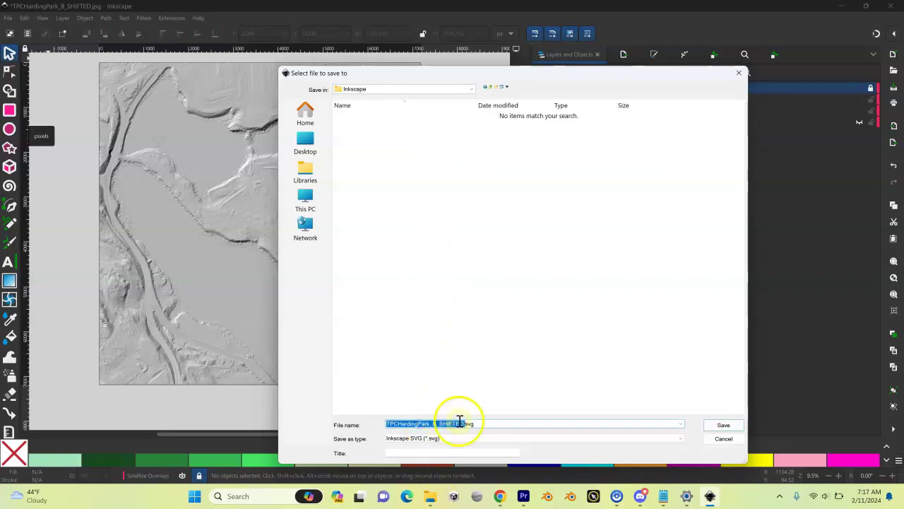
pyautogui.click(461, 421)
pyautogui.moveTo(464, 423); pyautogui.dragTo(428, 423)
pyautogui.press('BackSpace')
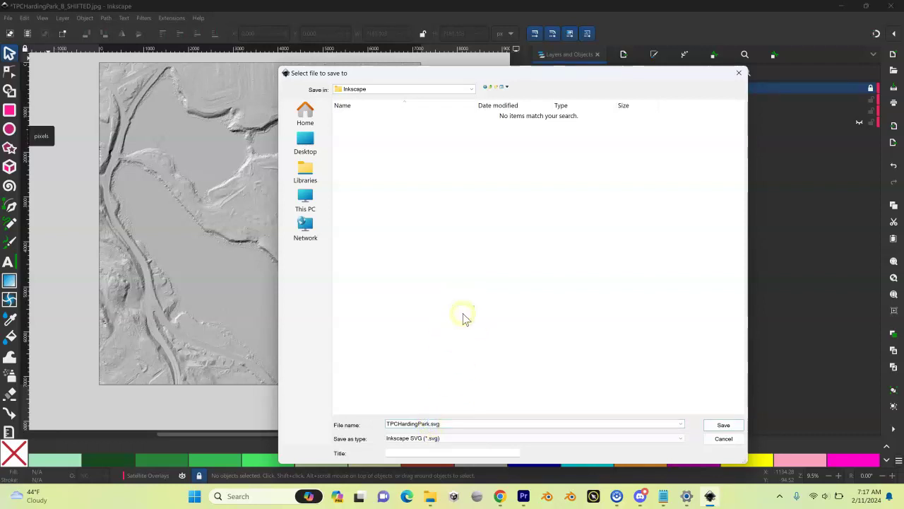
pyautogui.click(723, 425)
pyautogui.click(327, 247)
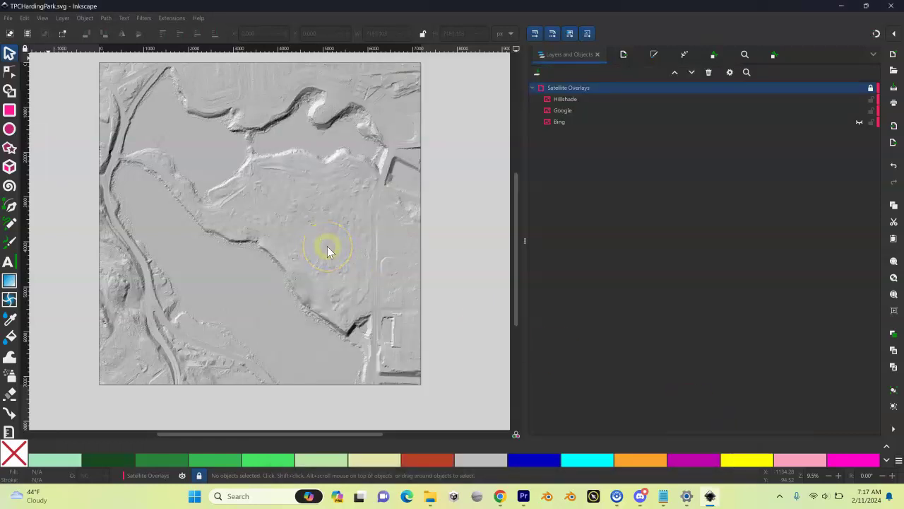